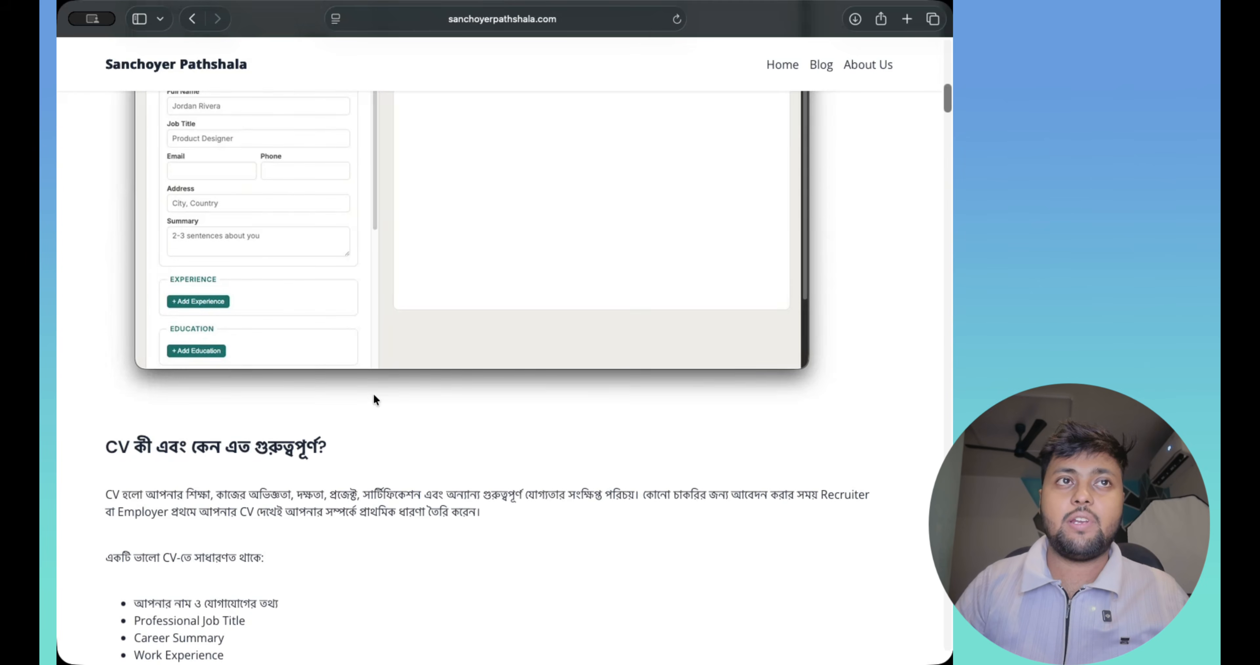
- Scroll the blog post to the '৩০ সেকেন্ডে CV বানাবেন কীভাবে?' guide showing the CV Maker link
scroll(344, 462, down, 20)
scroll(329, 458, down, 10)
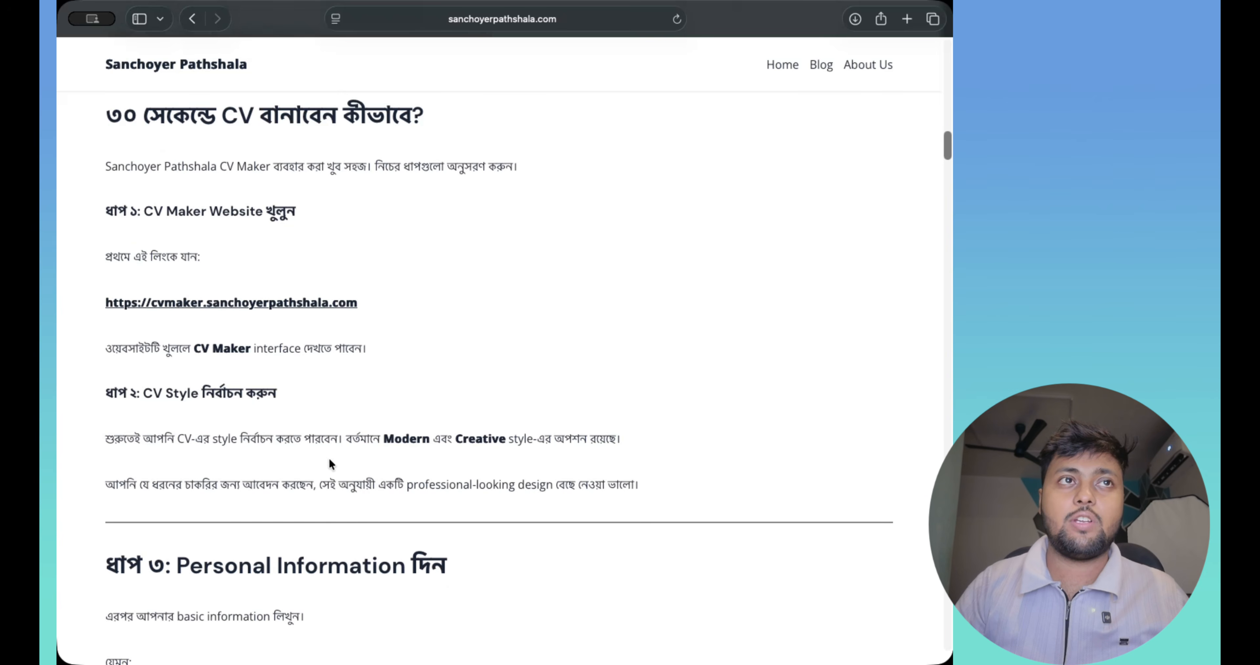
scroll(313, 449, up, 6)
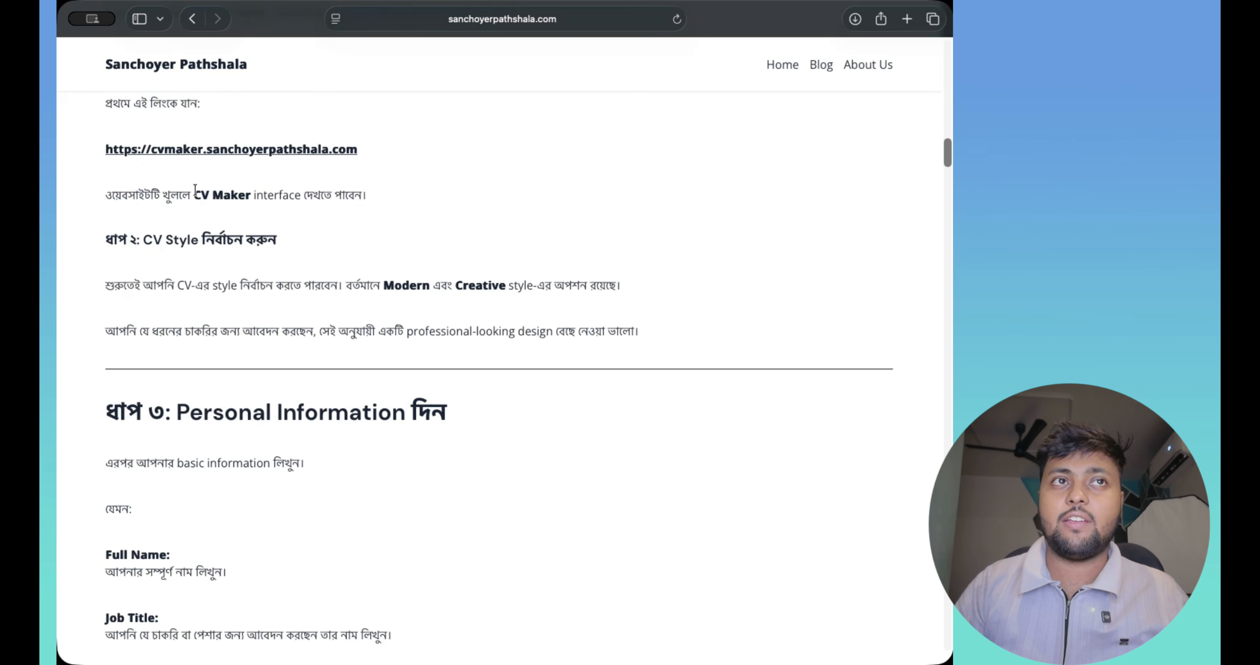
- Open the CV Maker website from the blog link in a new tab
click(235, 149)
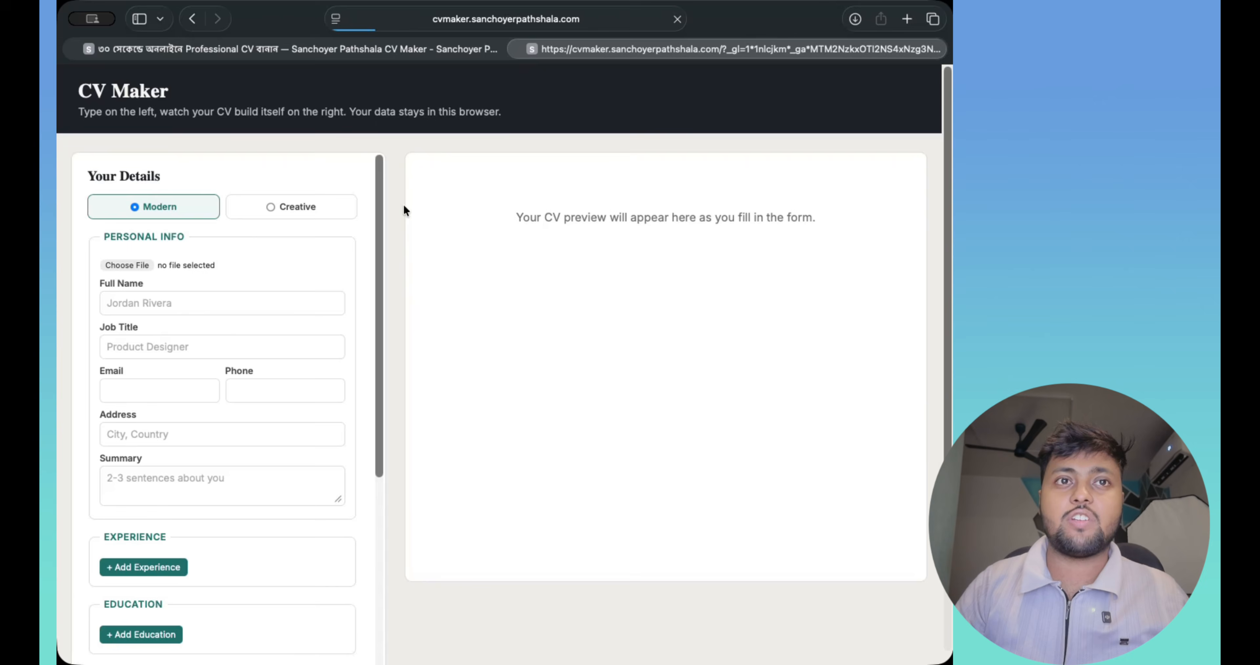
scroll(373, 498, down, 4)
scroll(373, 498, down, 3)
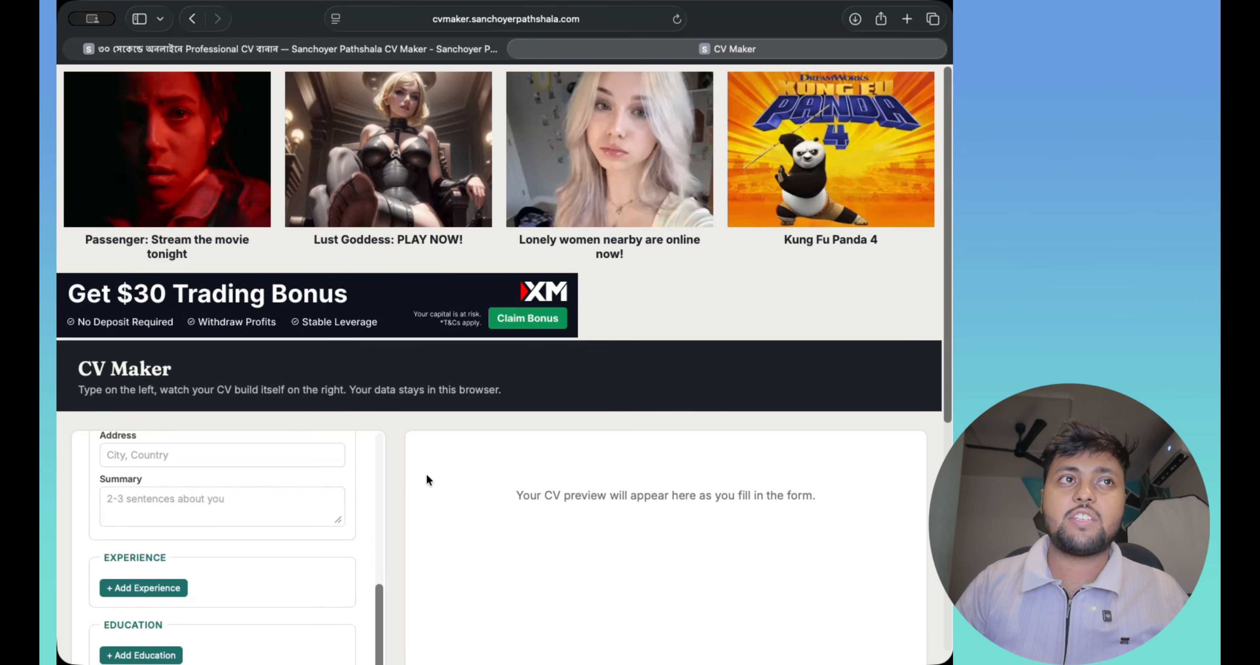
scroll(427, 477, down, 5)
scroll(191, 320, up, 5)
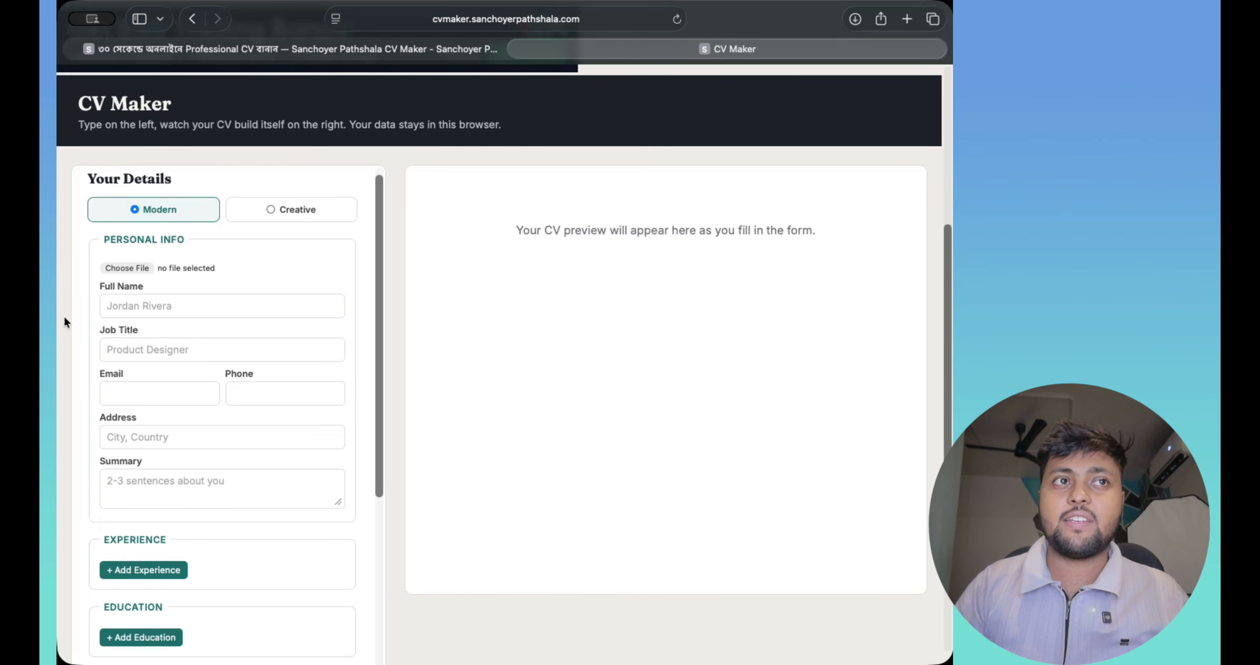
- Upload unnamed.png from Downloads as the CV's profile photo
click(129, 268)
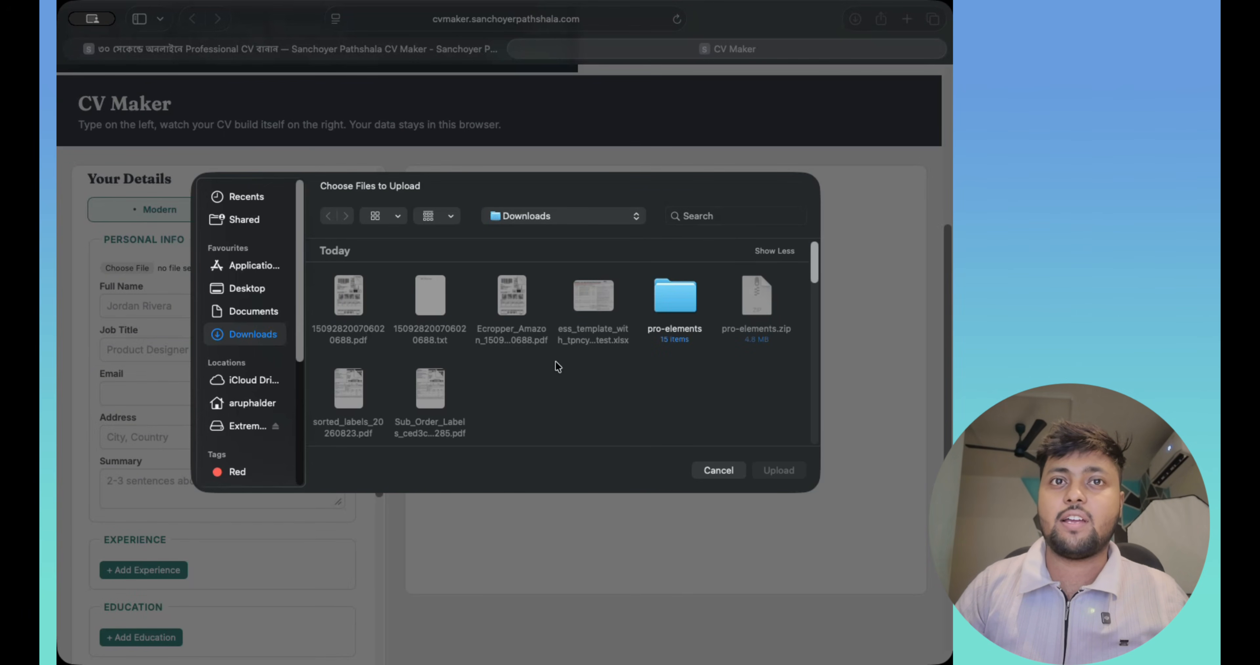
scroll(565, 359, down, 5)
scroll(610, 380, down, 4)
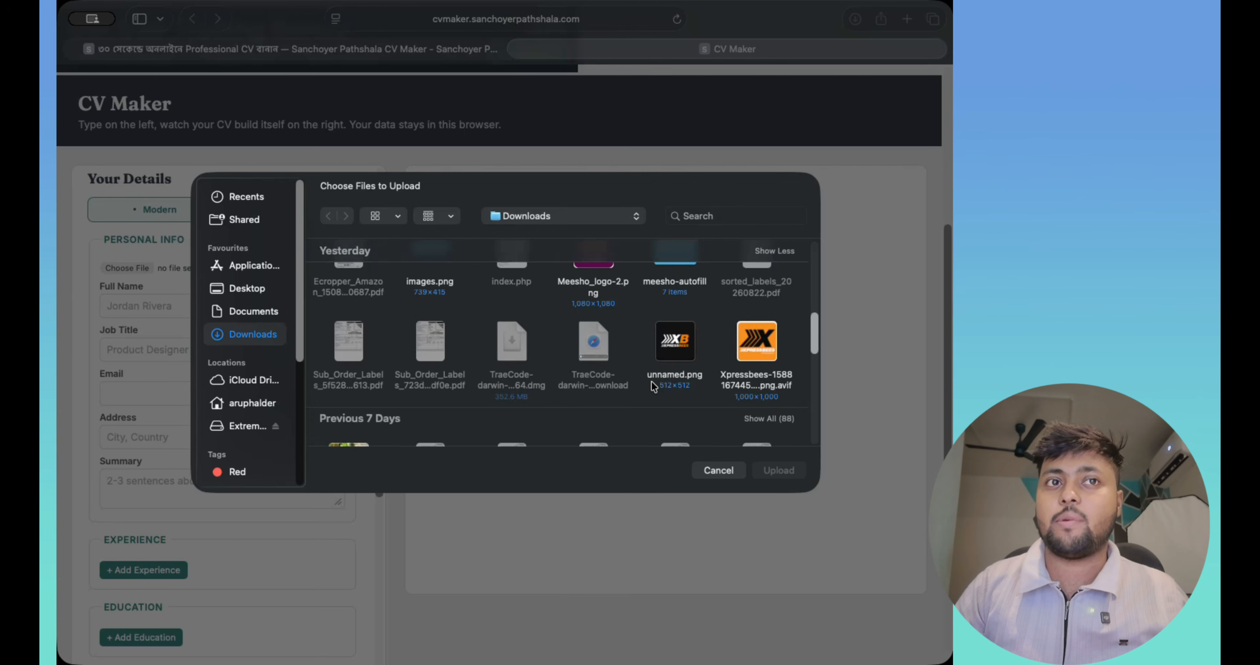
click(681, 354)
scroll(710, 428, down, 3)
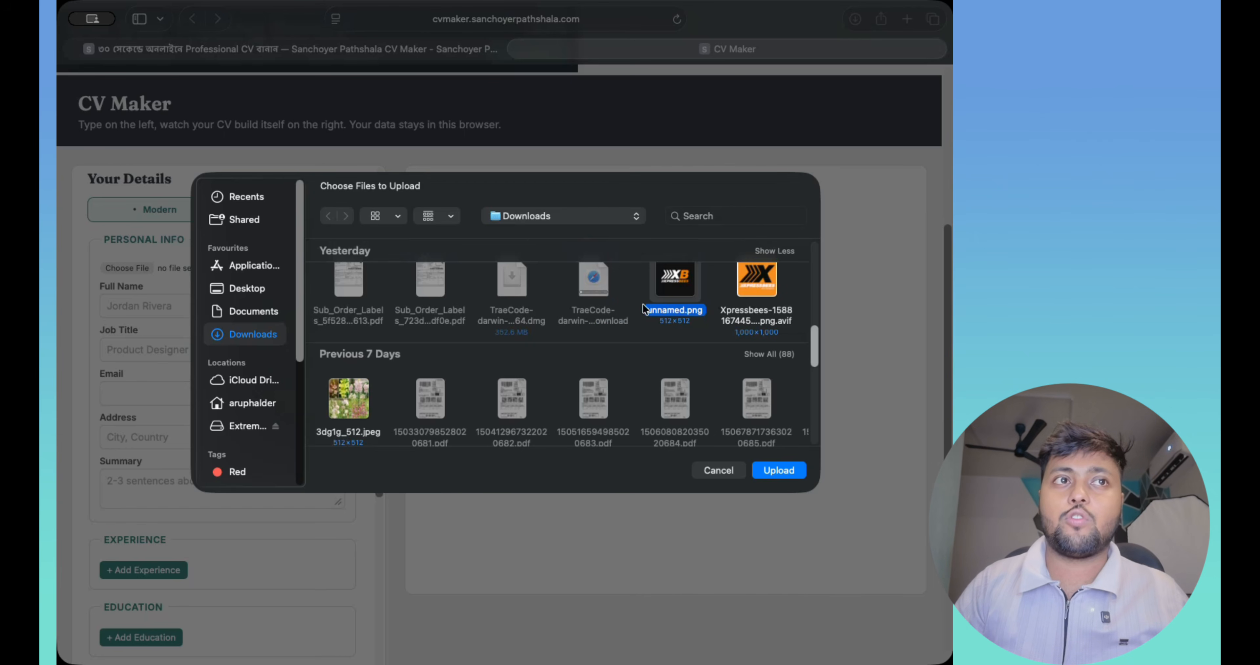
click(778, 470)
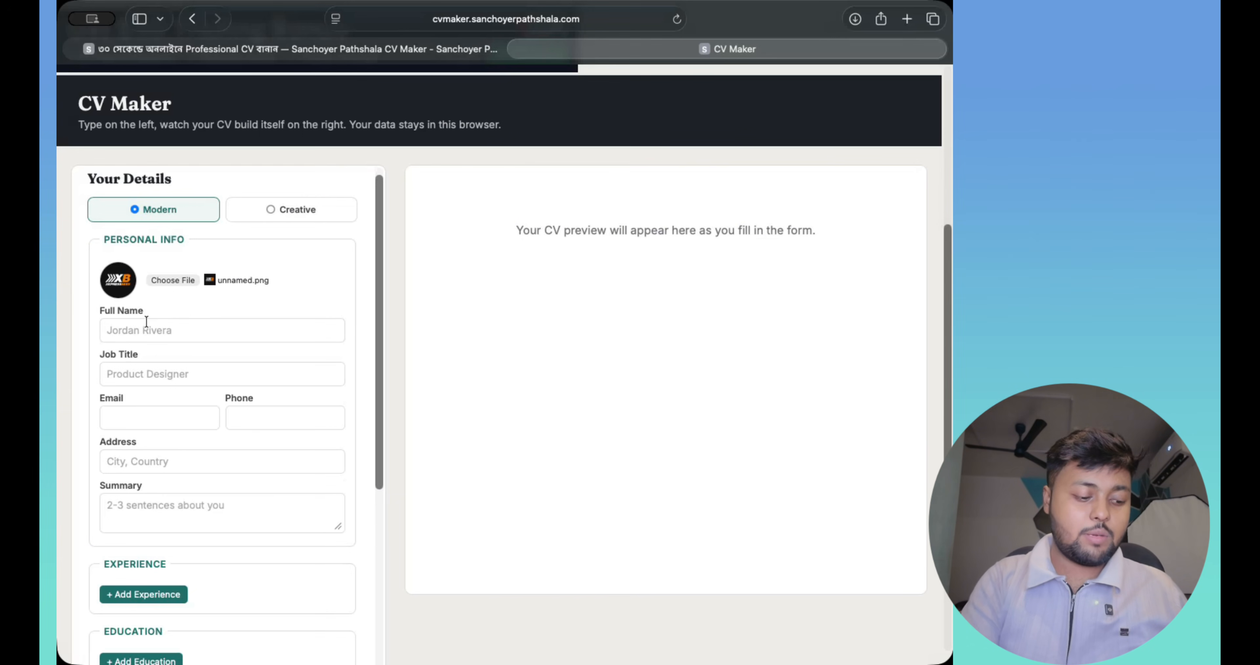
- Enter the person's full name, replacing 'Test', and set the job title to Student
click(221, 331)
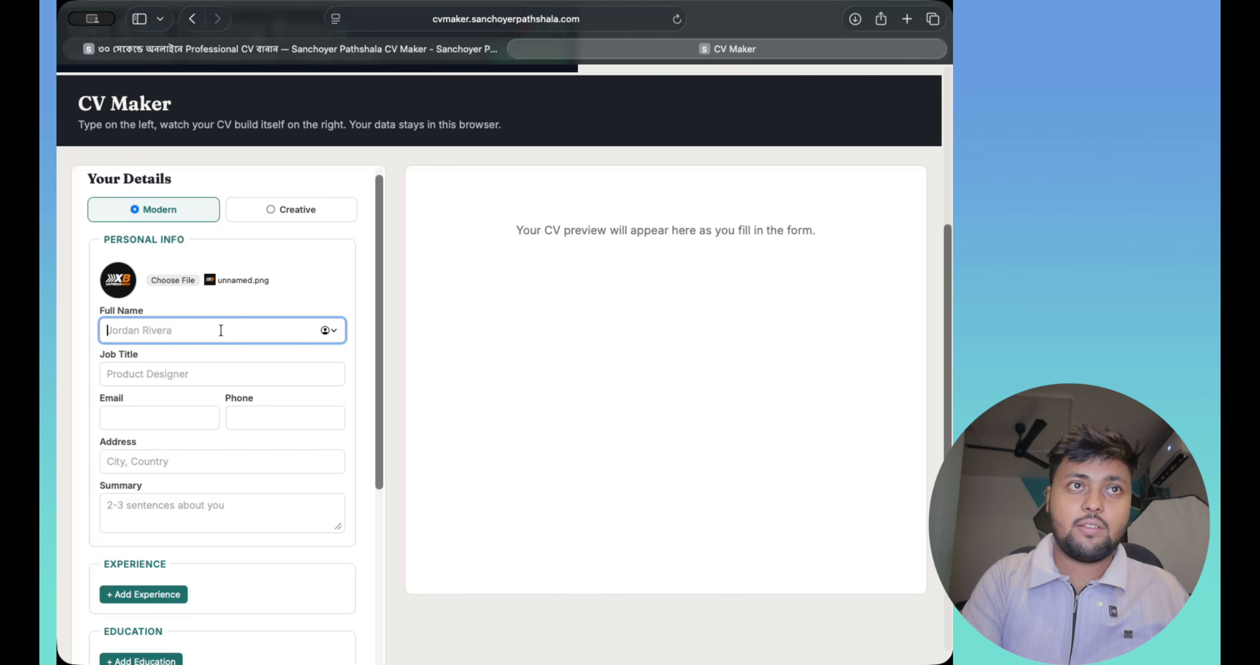
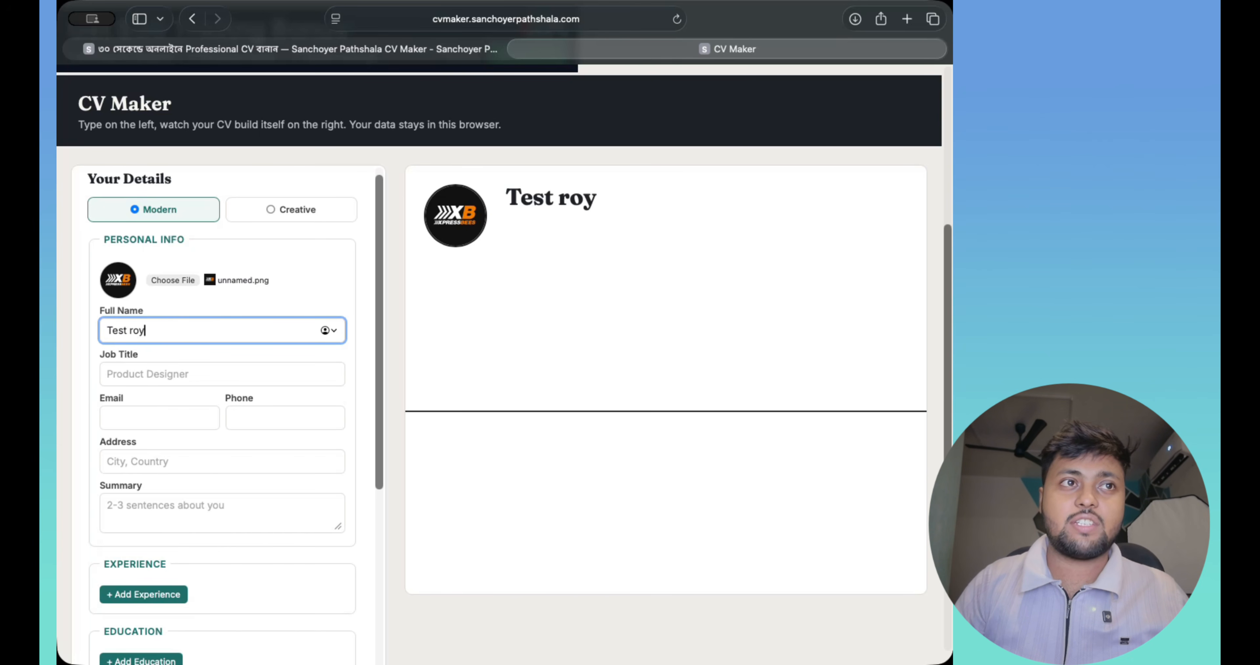
double_click(120, 330)
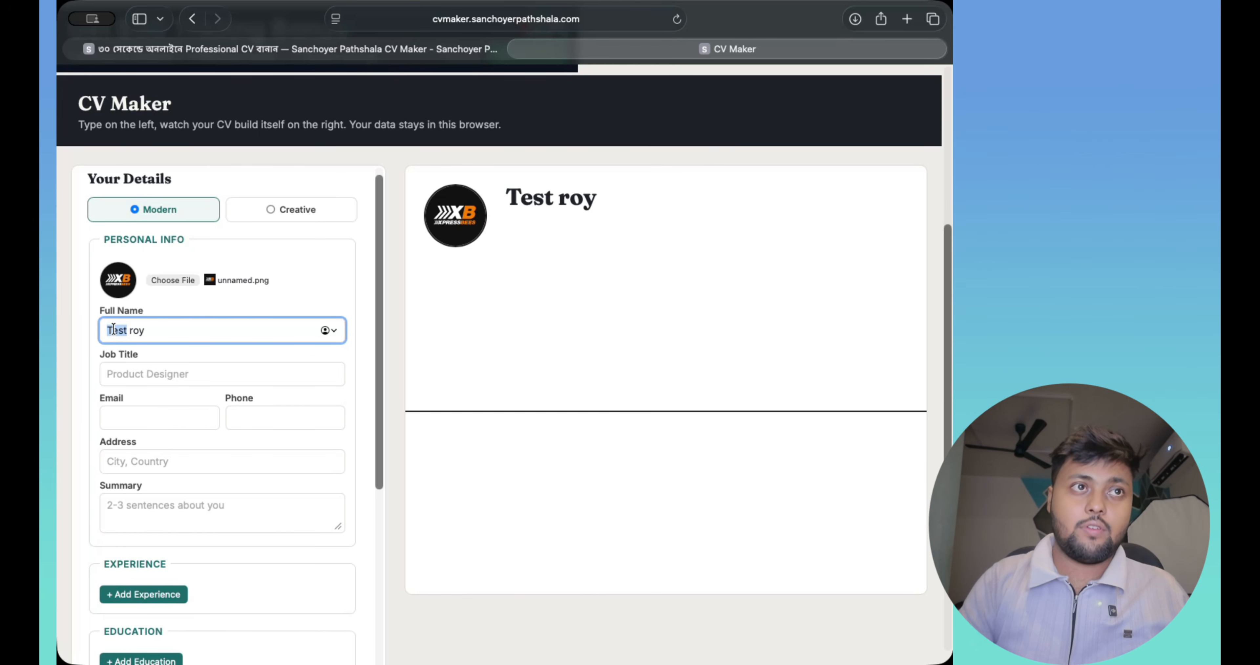
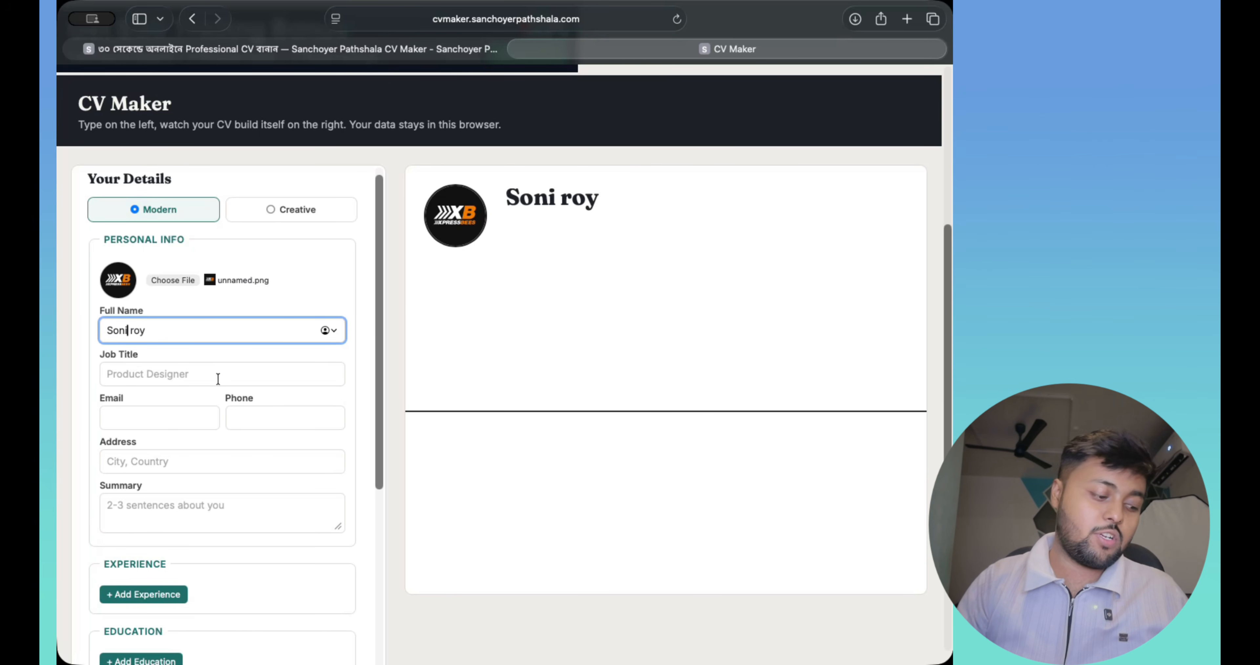
click(169, 374)
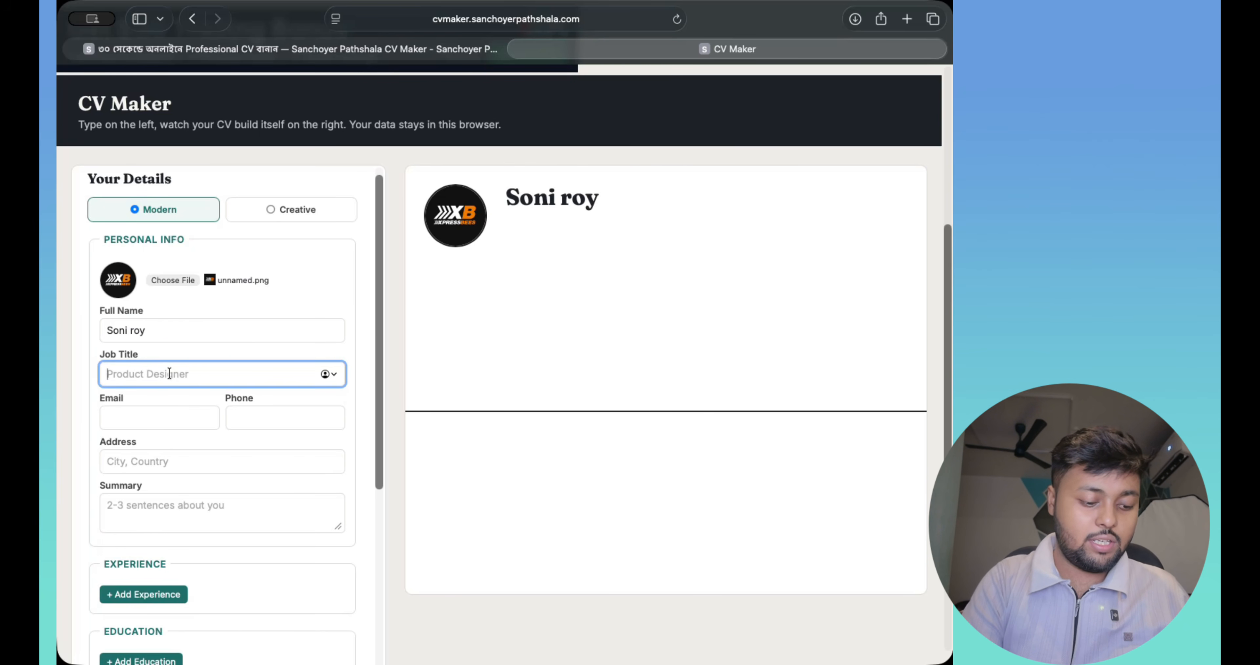
text(Student)
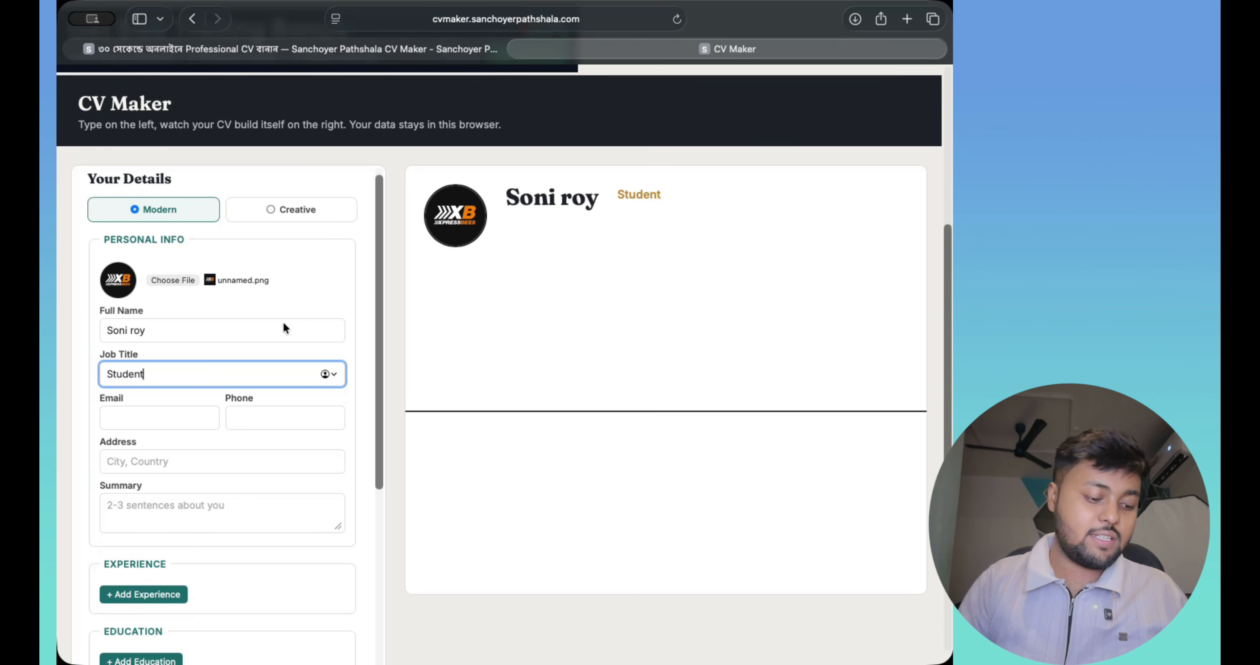
- Fill in the contact e-mail address and phone number
click(128, 419)
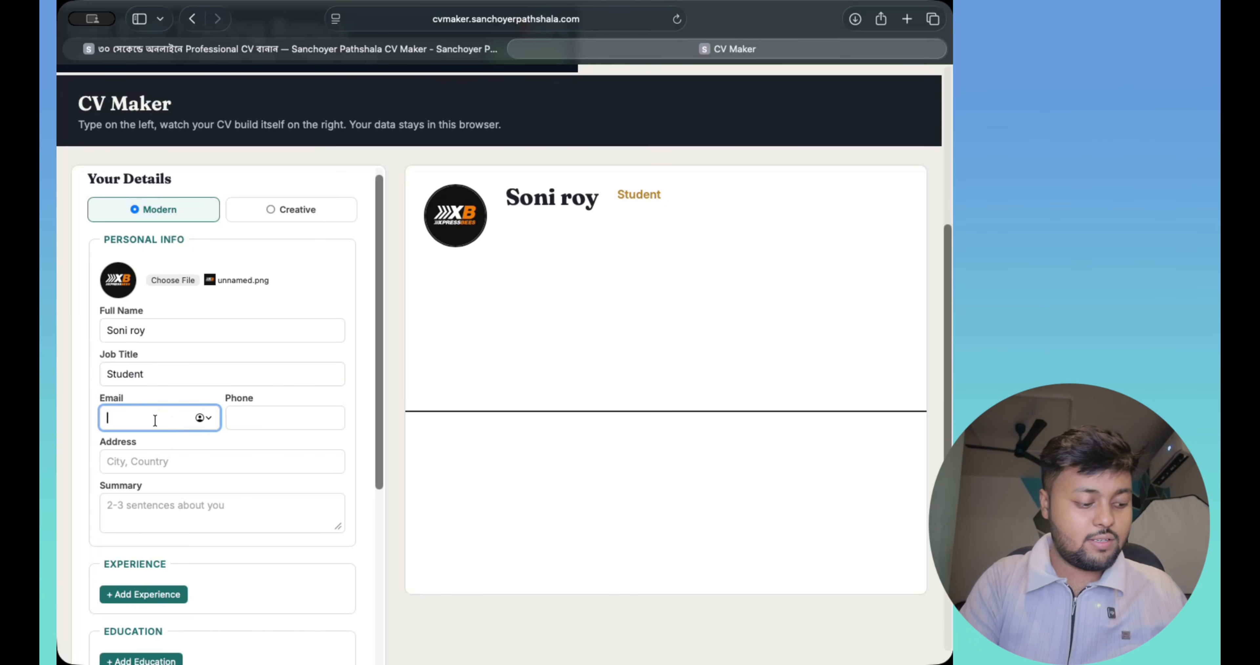
text(test)
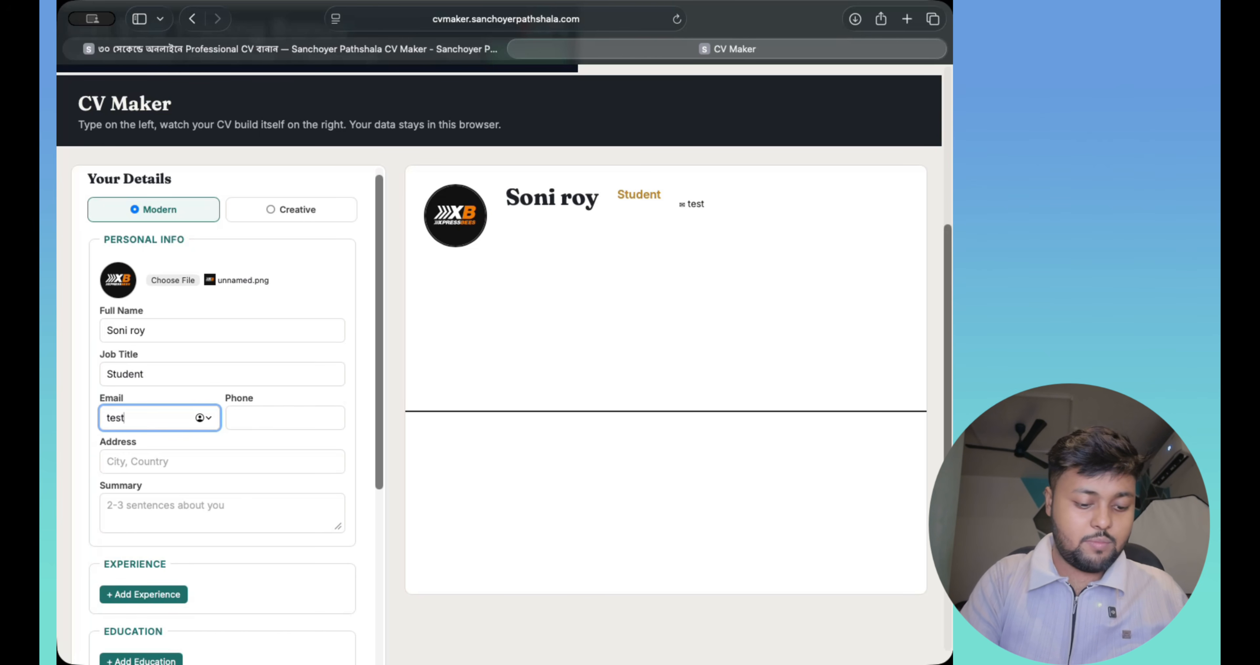
text(@gm)
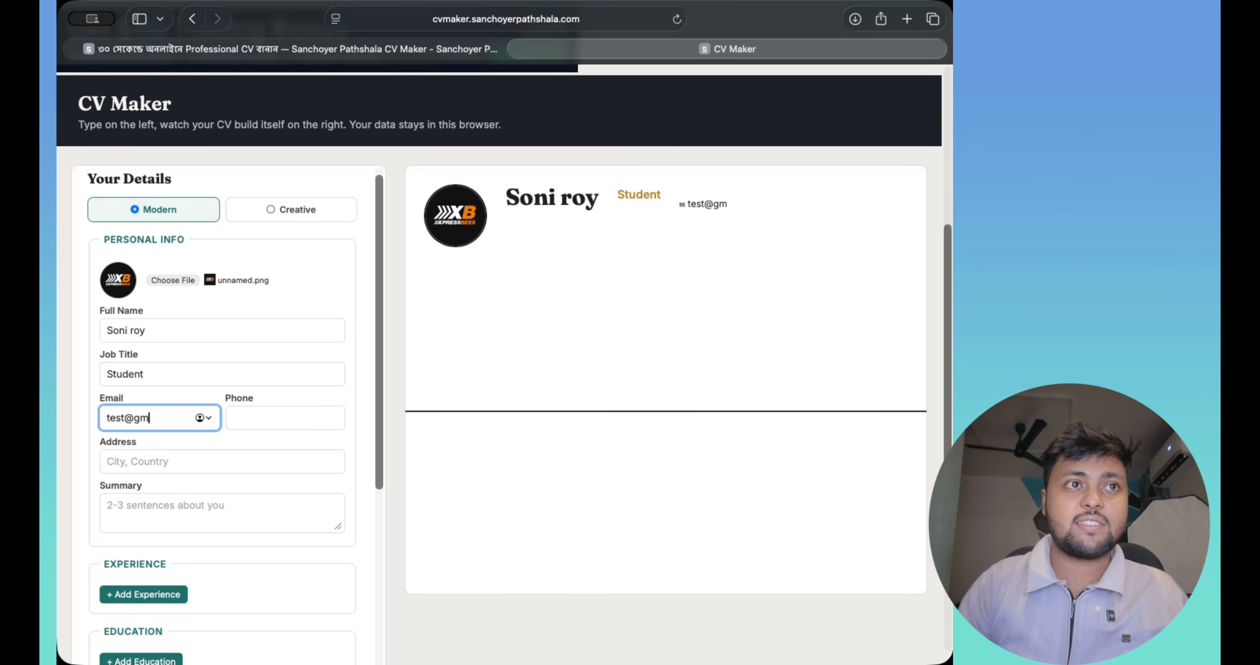
text(ail.com)
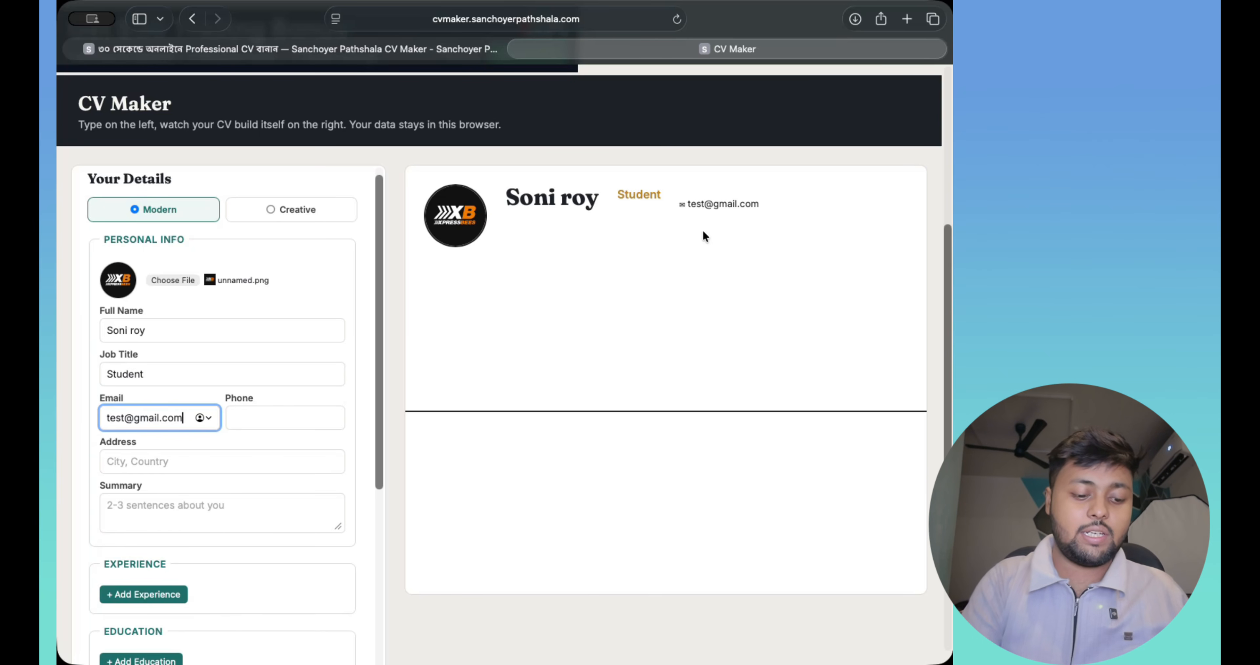
click(265, 415)
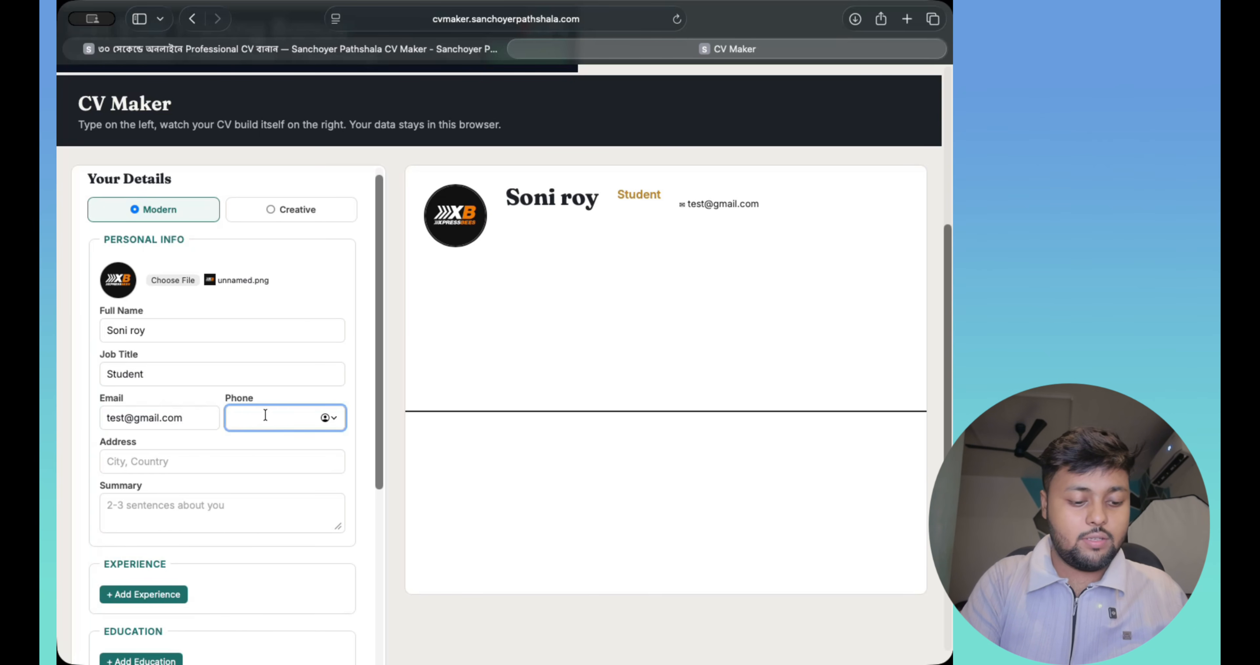
text(123456789)
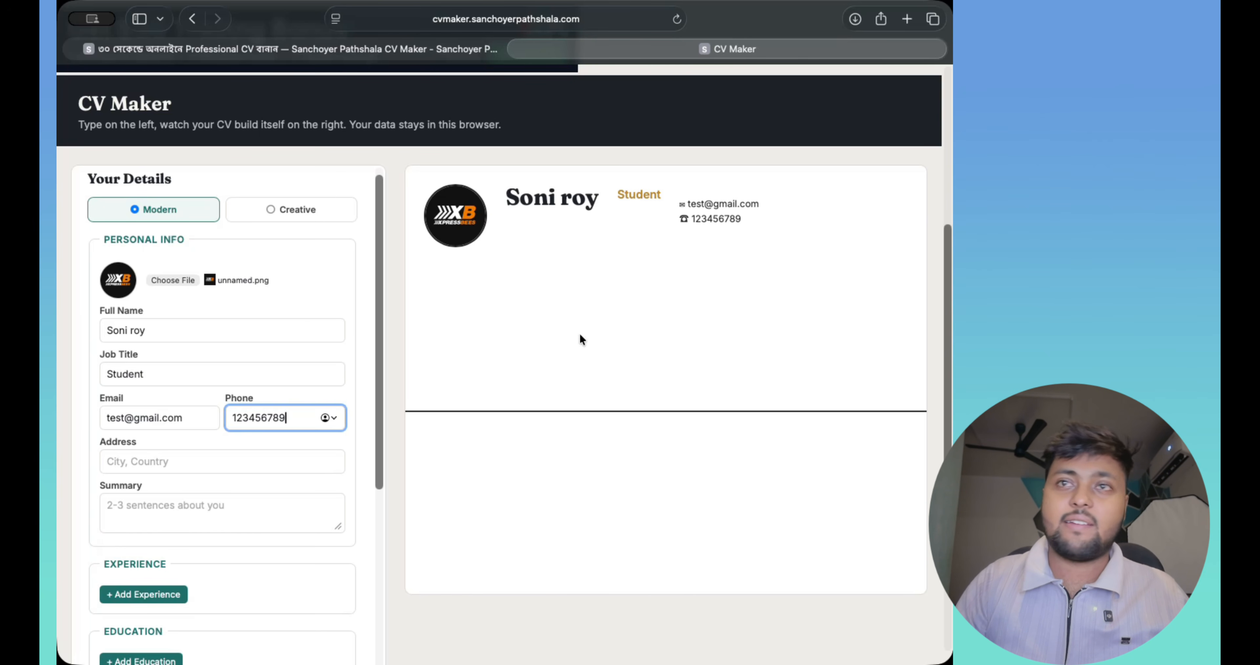
scroll(129, 436, down, 1)
- Enter the city in the Address field and write 'test' as the summary
click(199, 435)
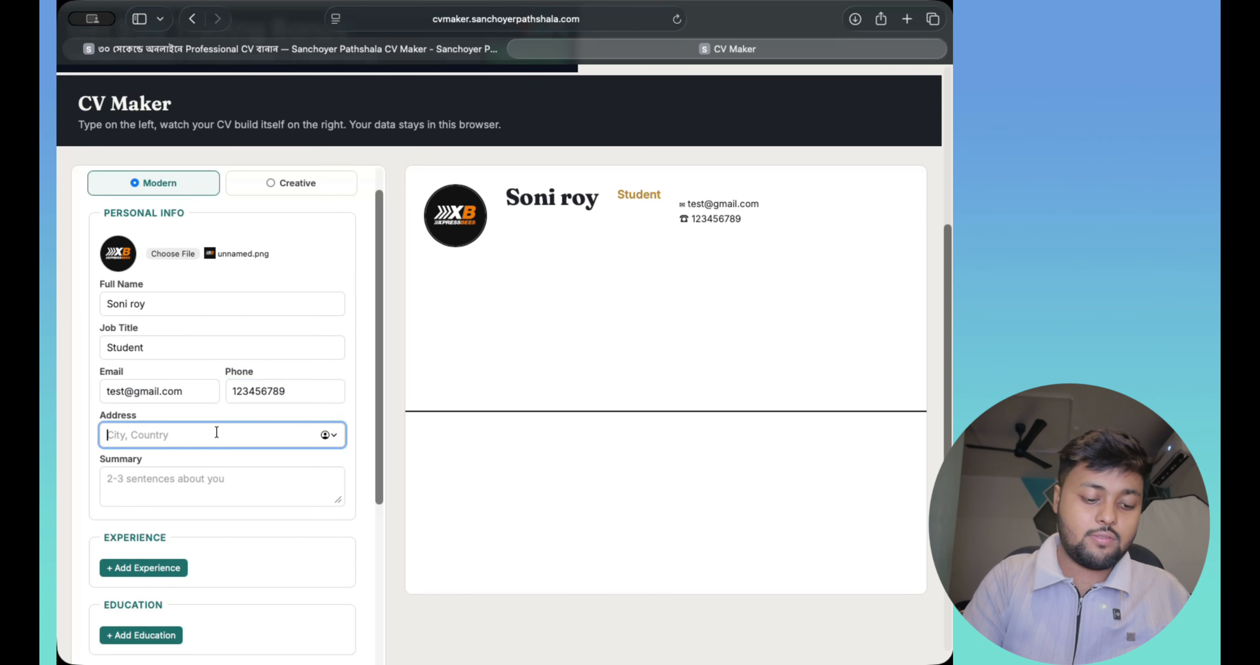
text(kolkata)
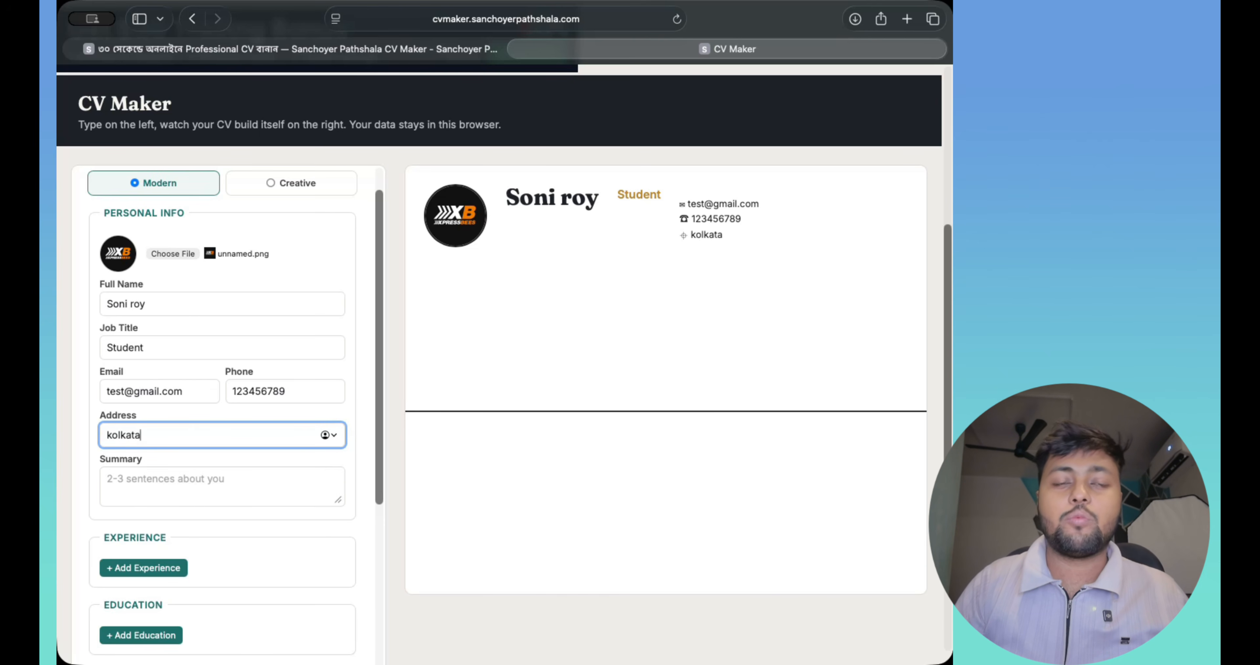
click(155, 481)
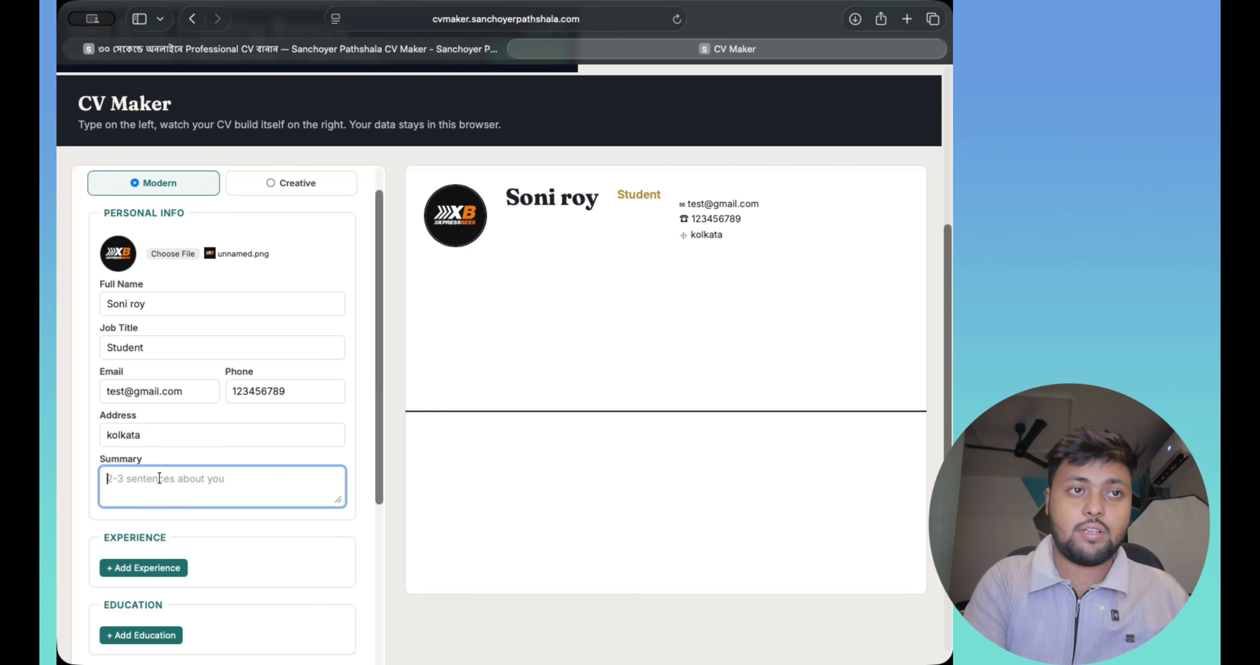
text(test)
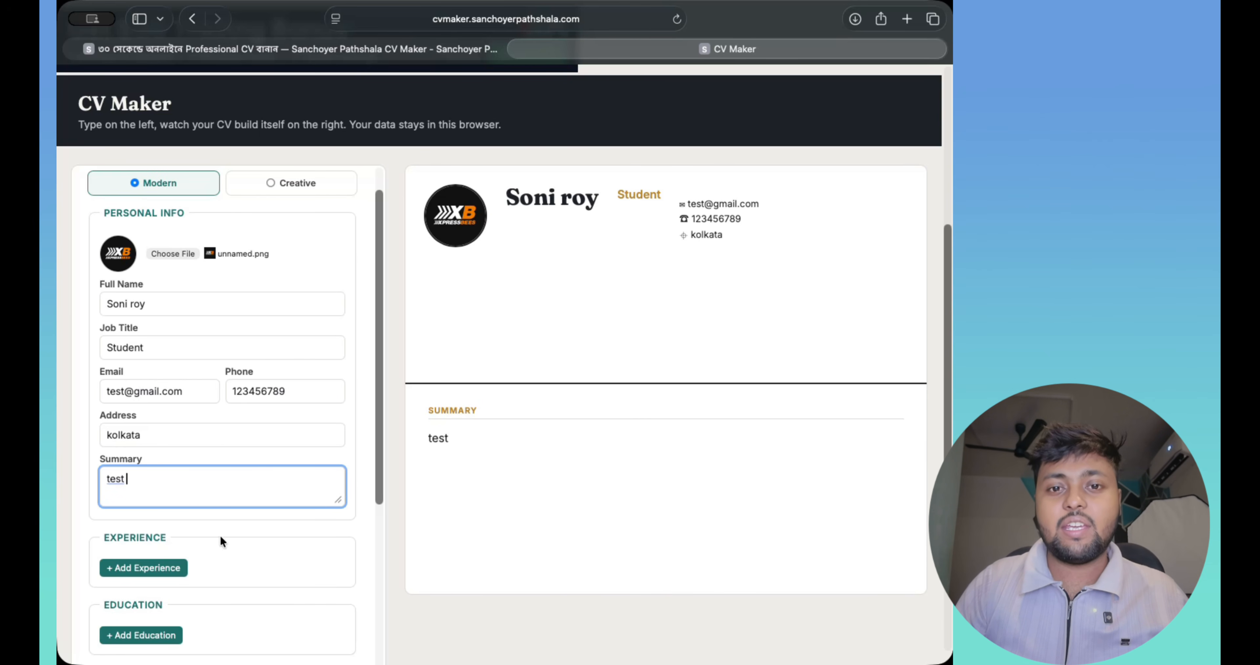
scroll(216, 533, down, 3)
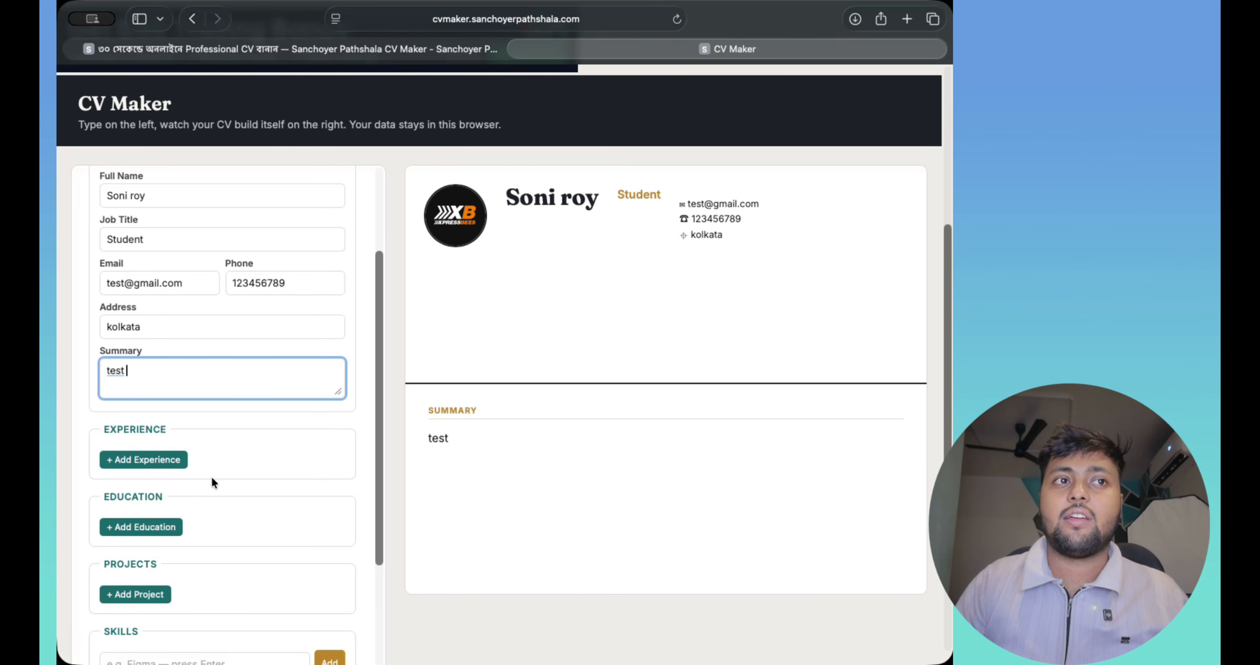
scroll(211, 476, down, 1)
- Add an education entry with degree BSC in VFX at school it Kolkata
click(133, 509)
scroll(295, 520, down, 5)
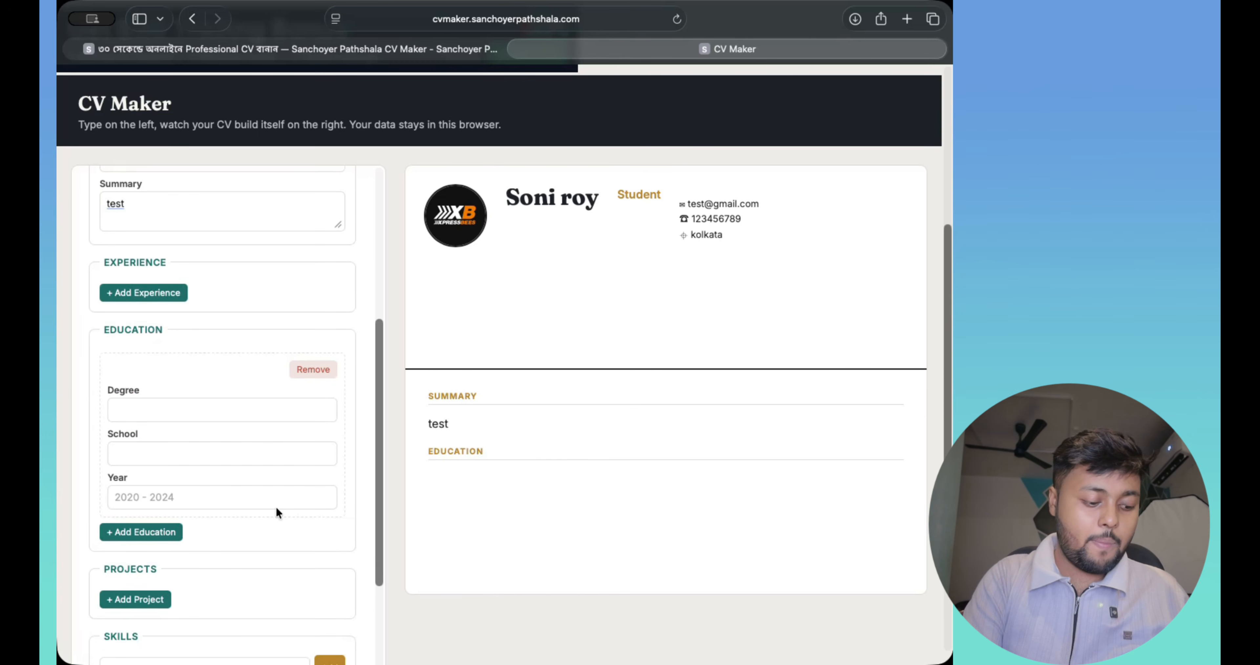
click(178, 412)
text(B)
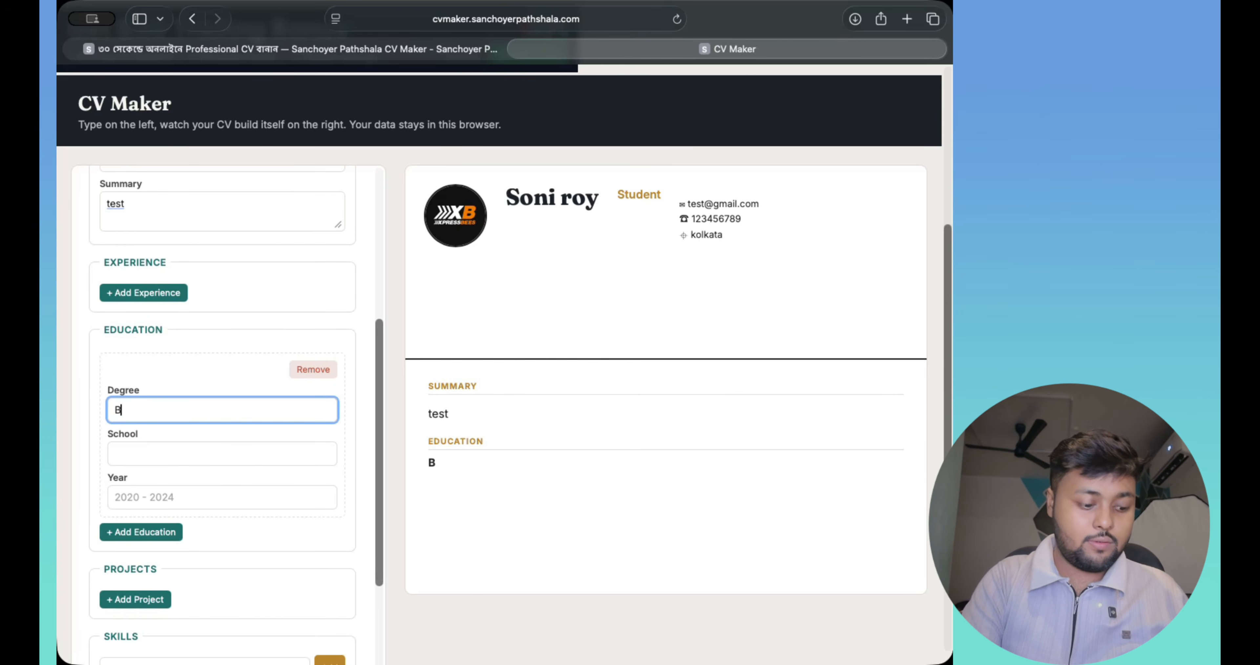
text(SC in )
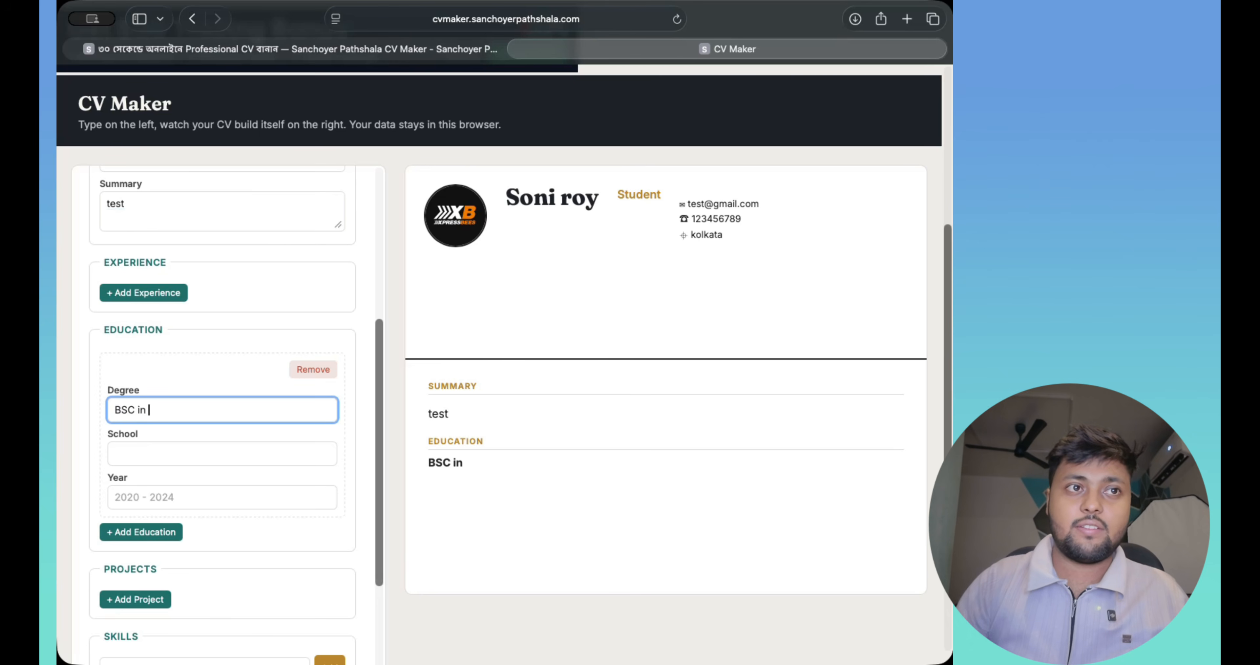
text(VFX)
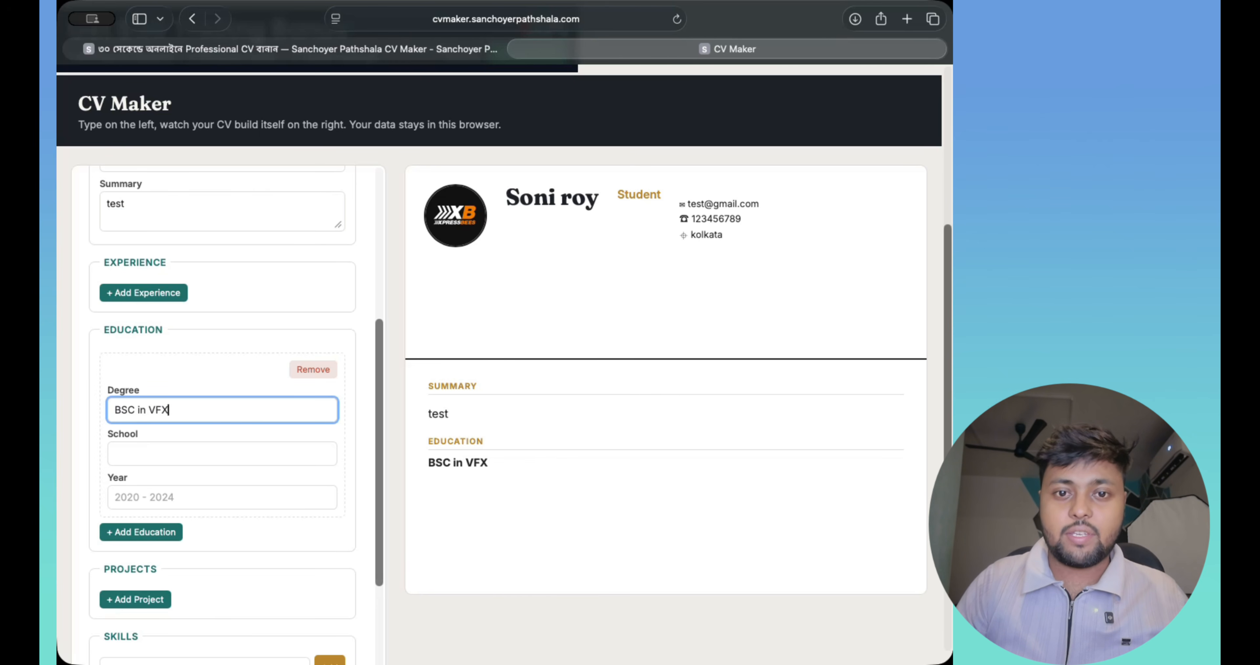
click(155, 455)
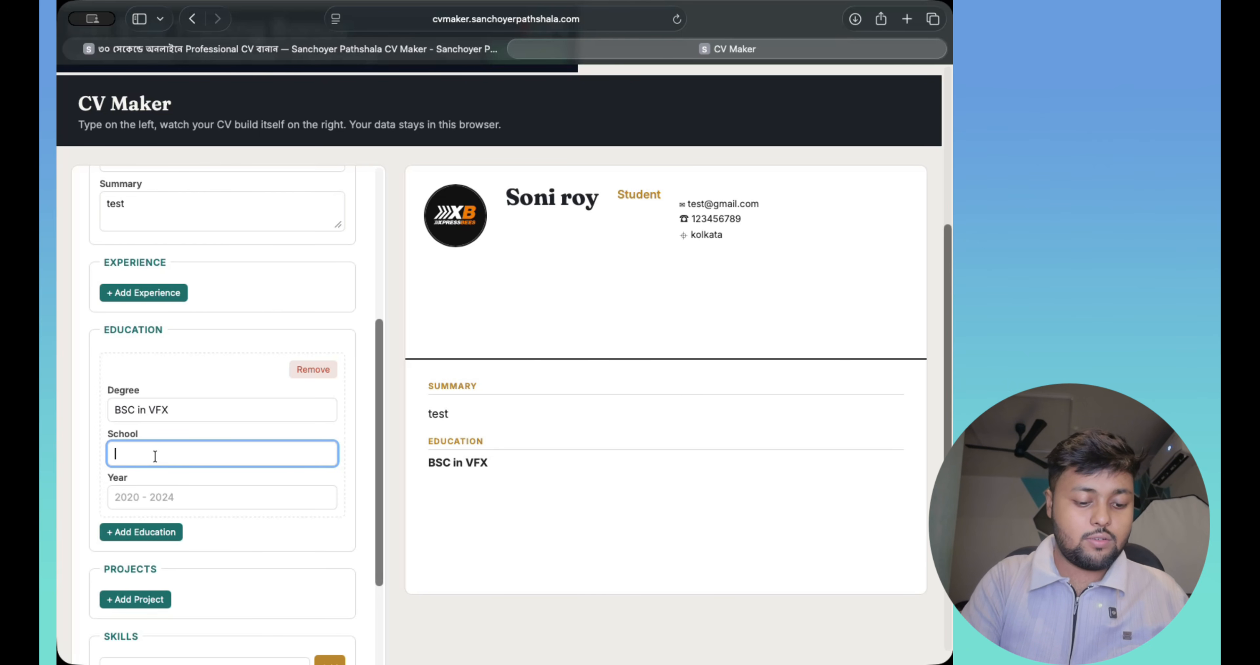
text(it kolkata)
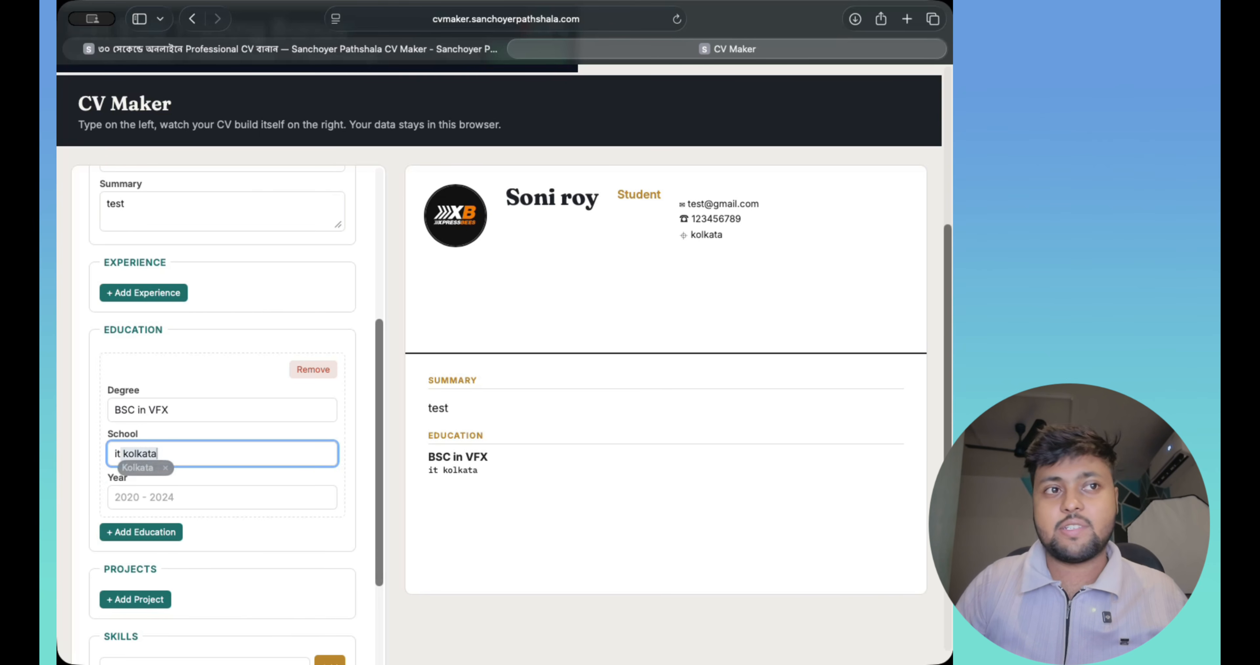
click(243, 470)
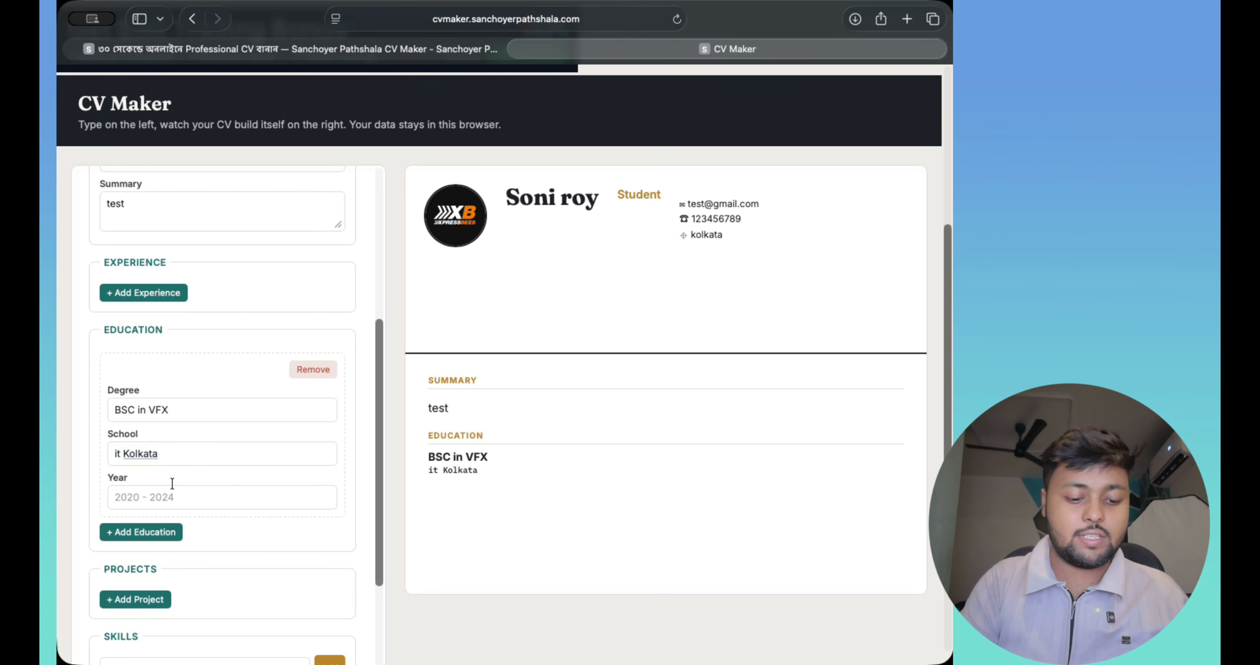
- Set the education entry's study years to 2020 - 2024
click(153, 498)
text(2020 - 2024)
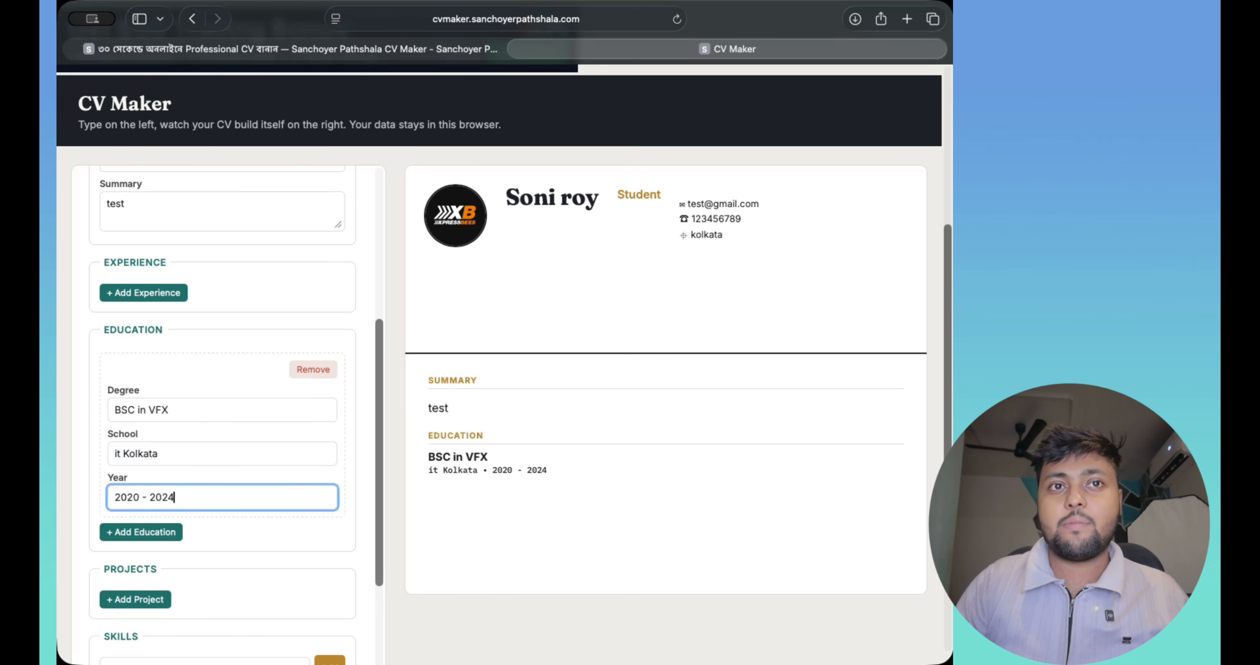
click(226, 543)
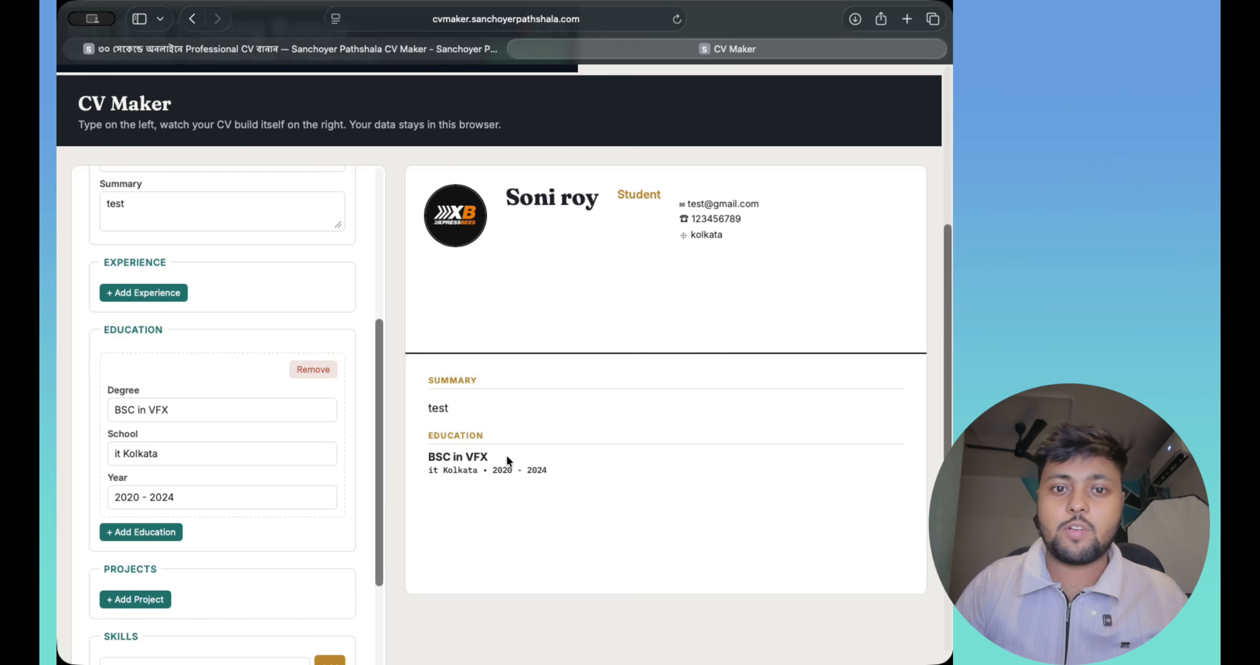
scroll(268, 480, down, 1)
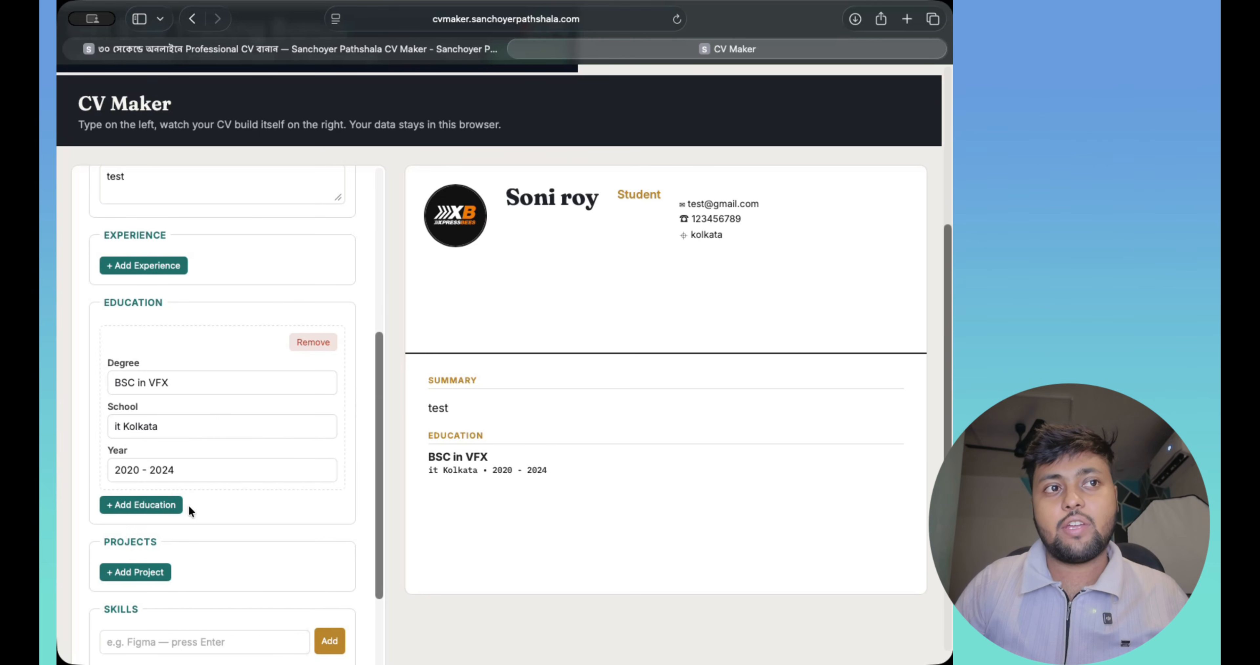
scroll(254, 512, down, 1)
scroll(253, 514, down, 1)
scroll(218, 462, down, 1)
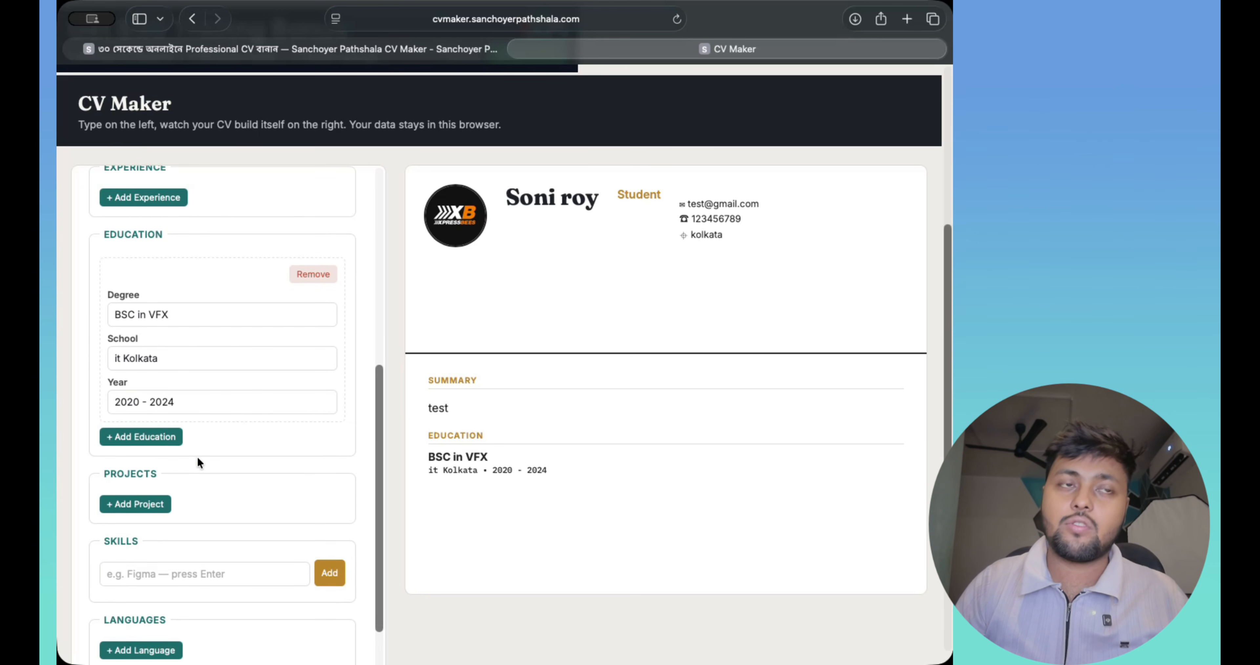
scroll(293, 508, down, 1)
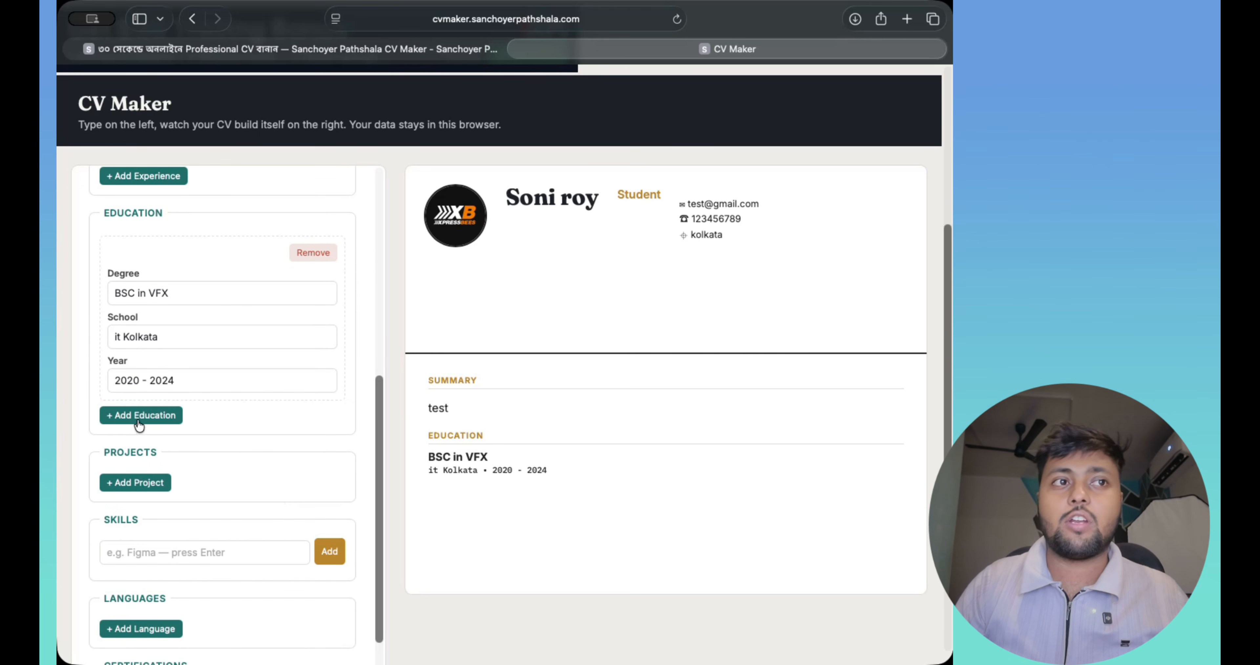
scroll(289, 515, down, 1)
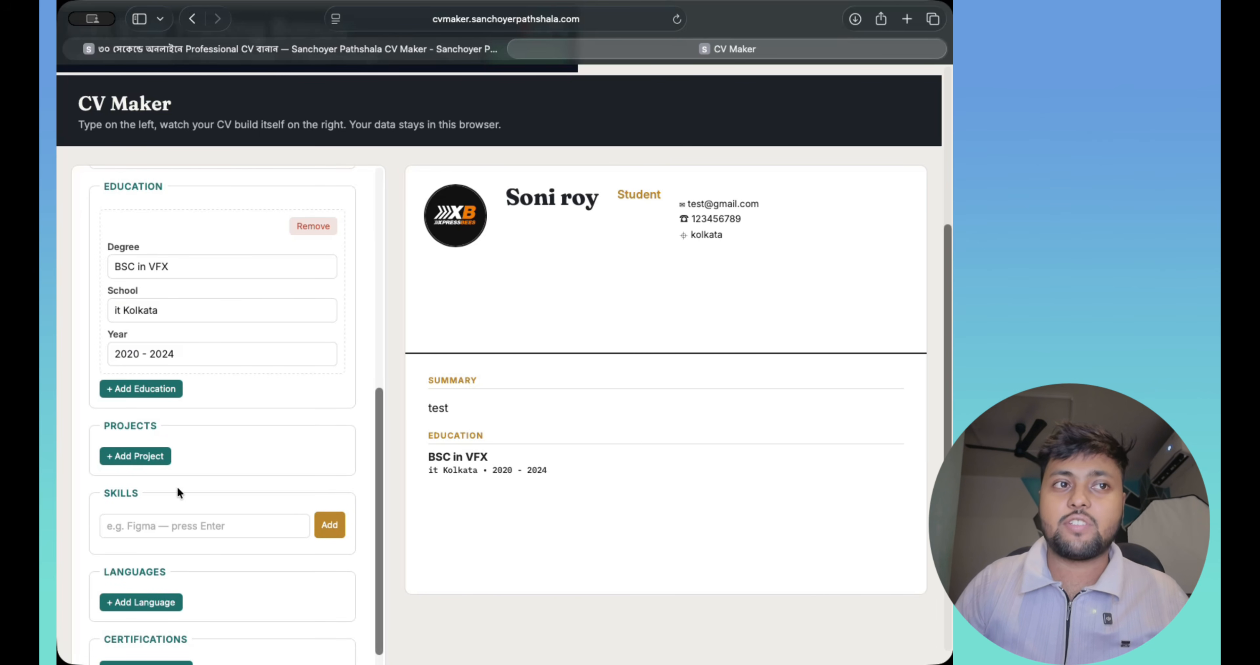
scroll(169, 484, down, 1)
- Add a new project entry named Fiverr
click(139, 441)
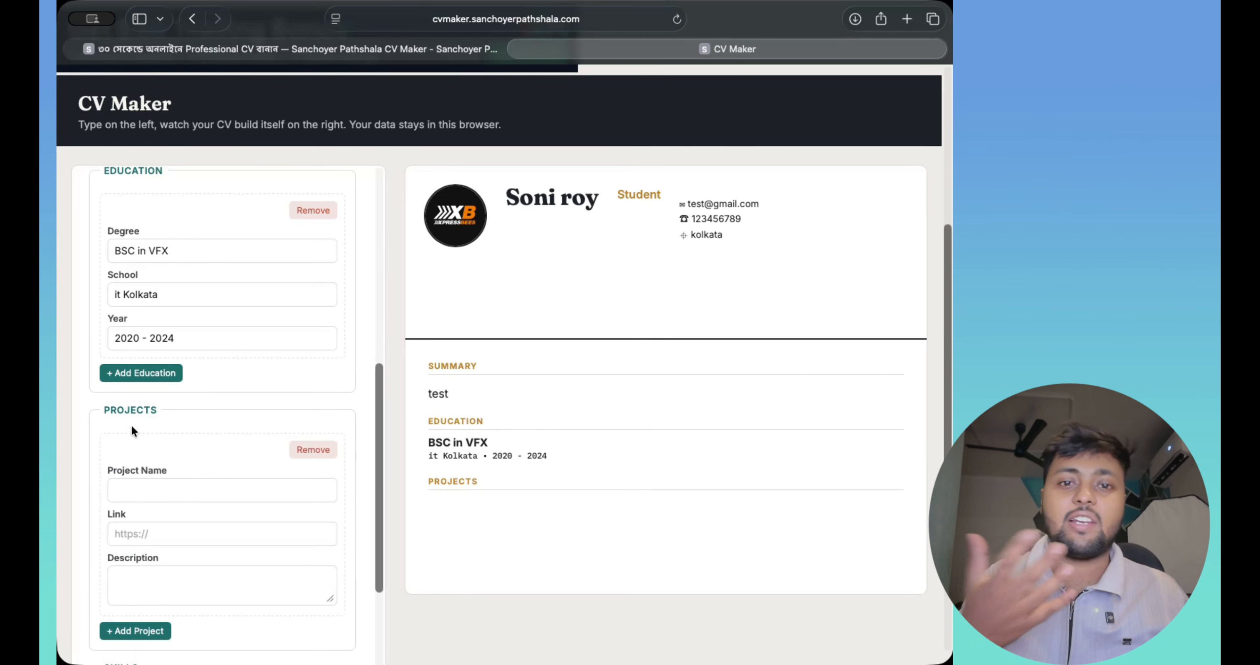
scroll(191, 523, down, 1)
click(157, 465)
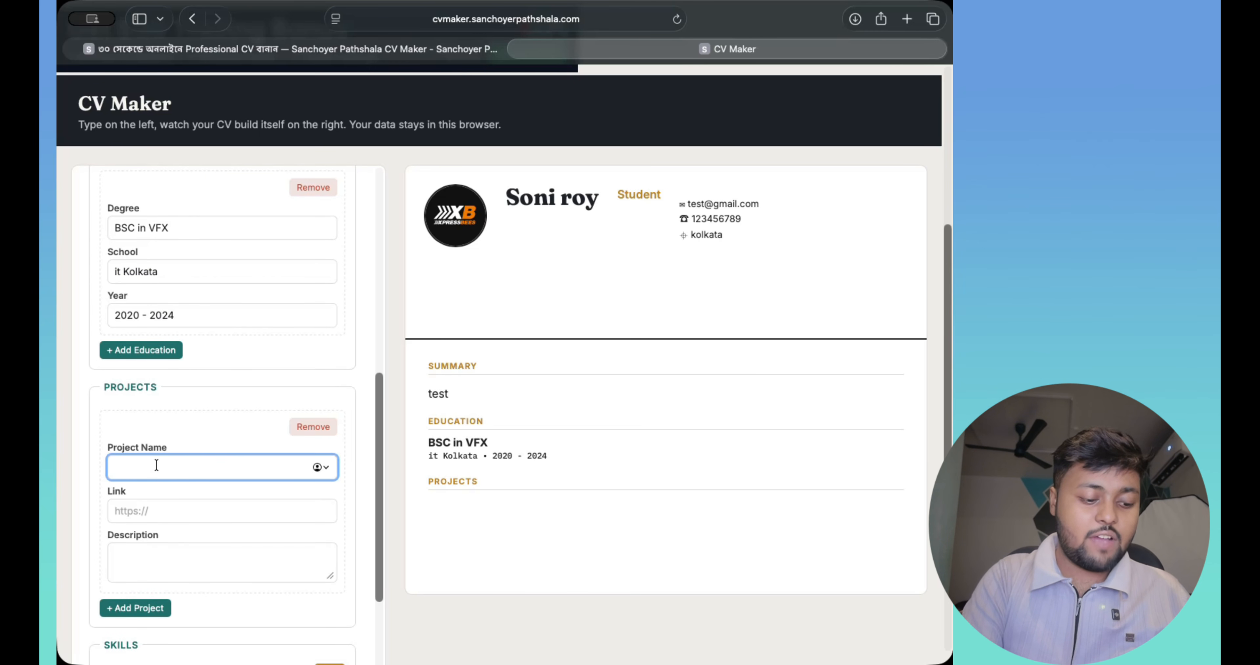
text(Five)
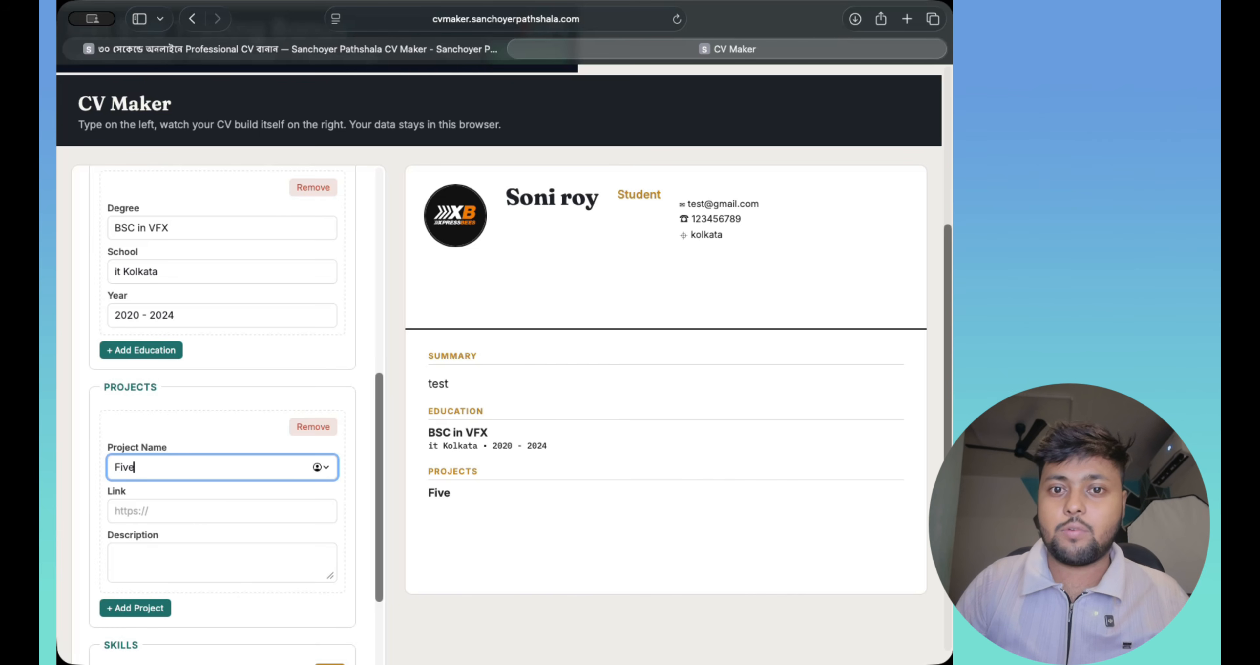
text(rr)
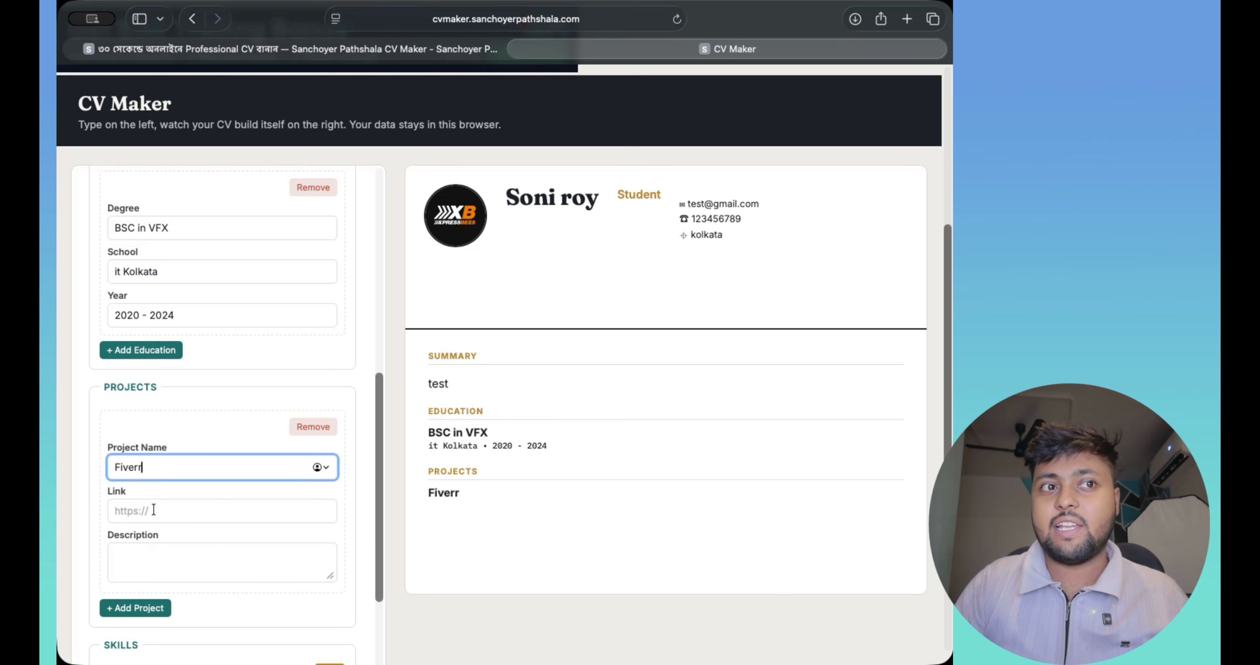
click(166, 513)
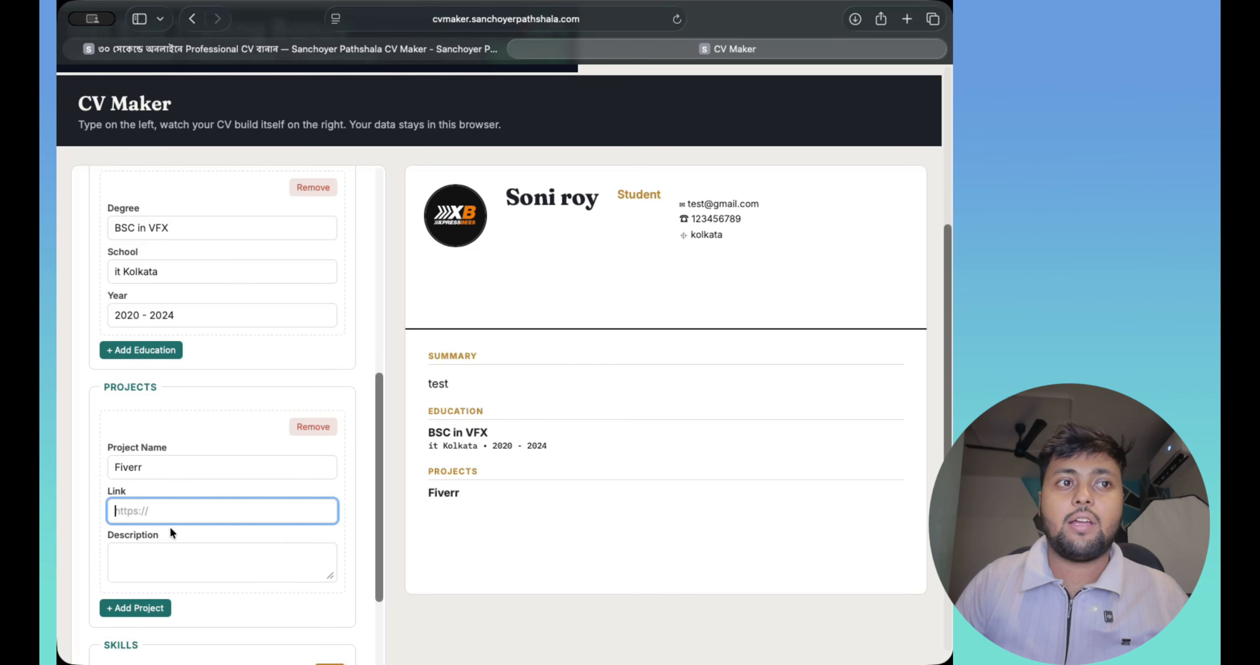
scroll(213, 536, down, 5)
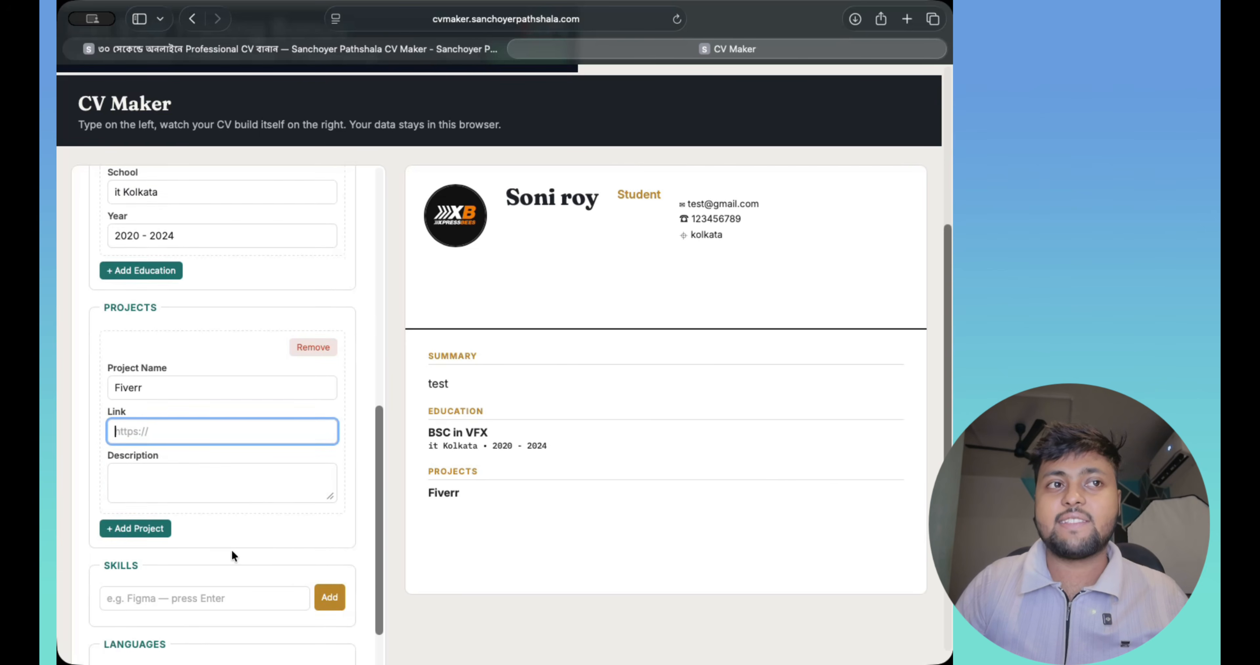
- Add the skill tags Graphics design, VFX and Web Development
click(167, 451)
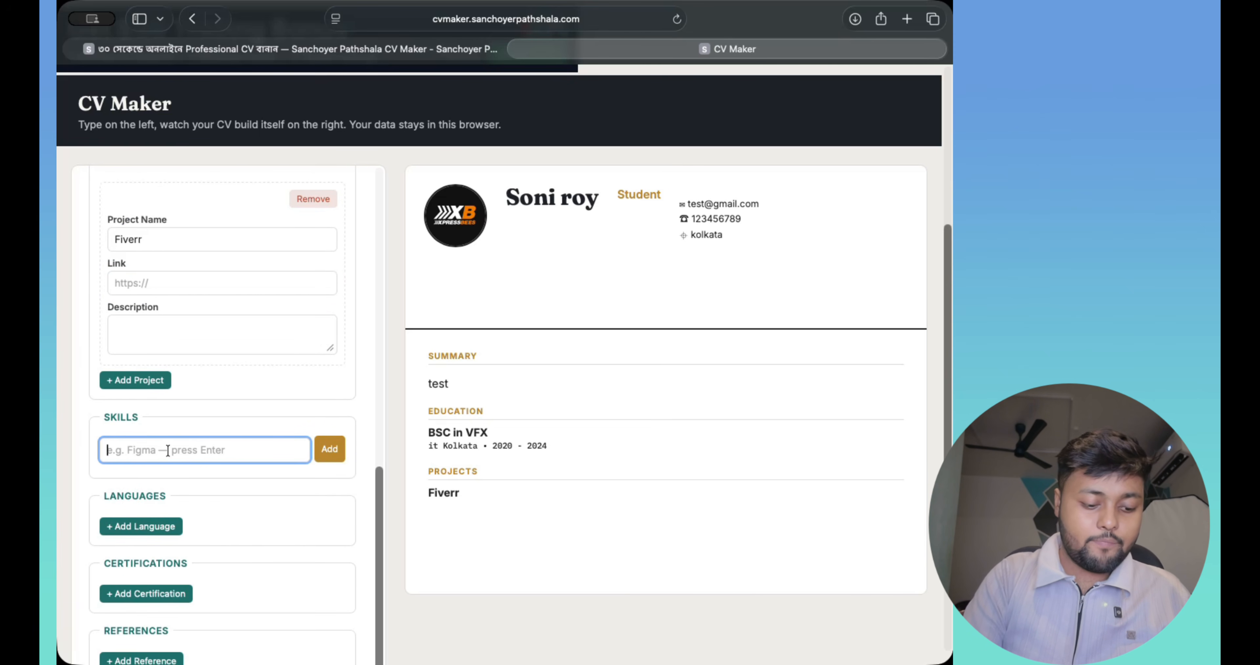
text(Gra)
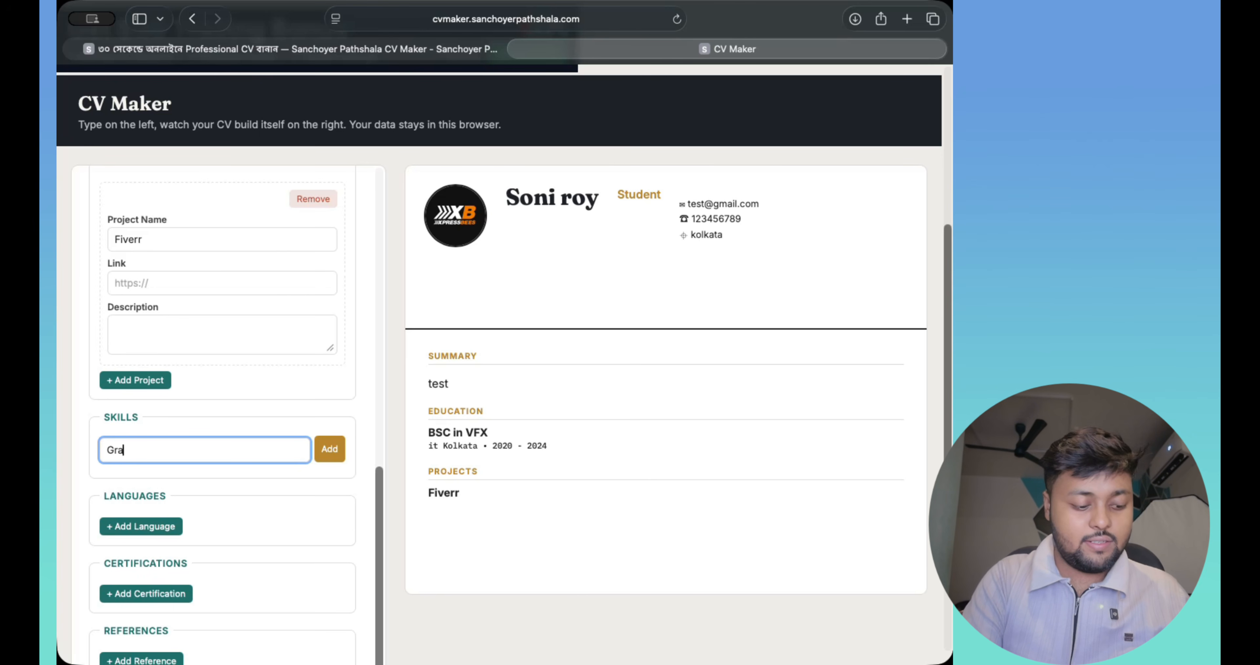
text(phics )
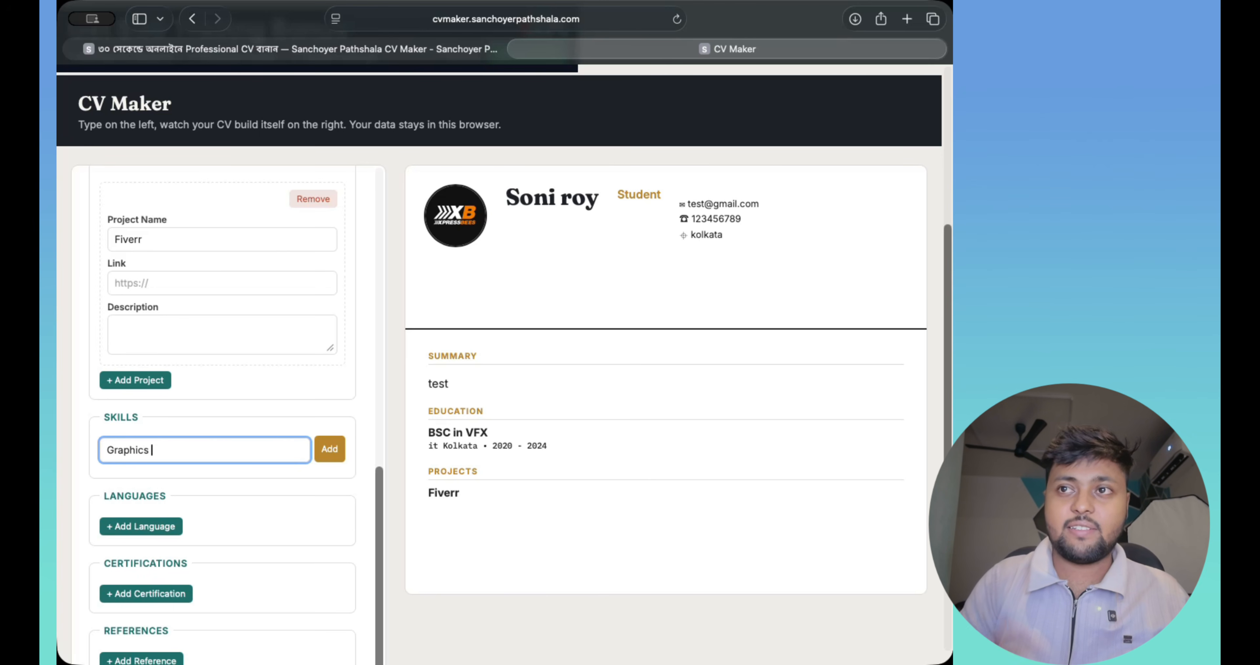
text(design)
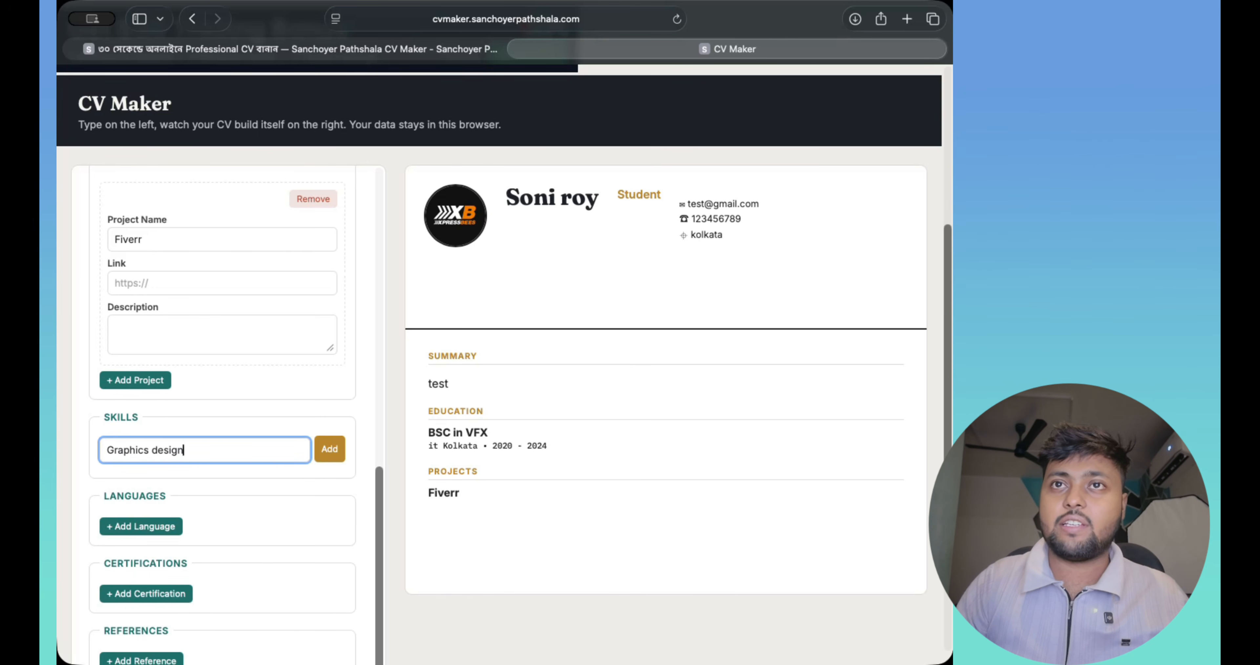
click(332, 452)
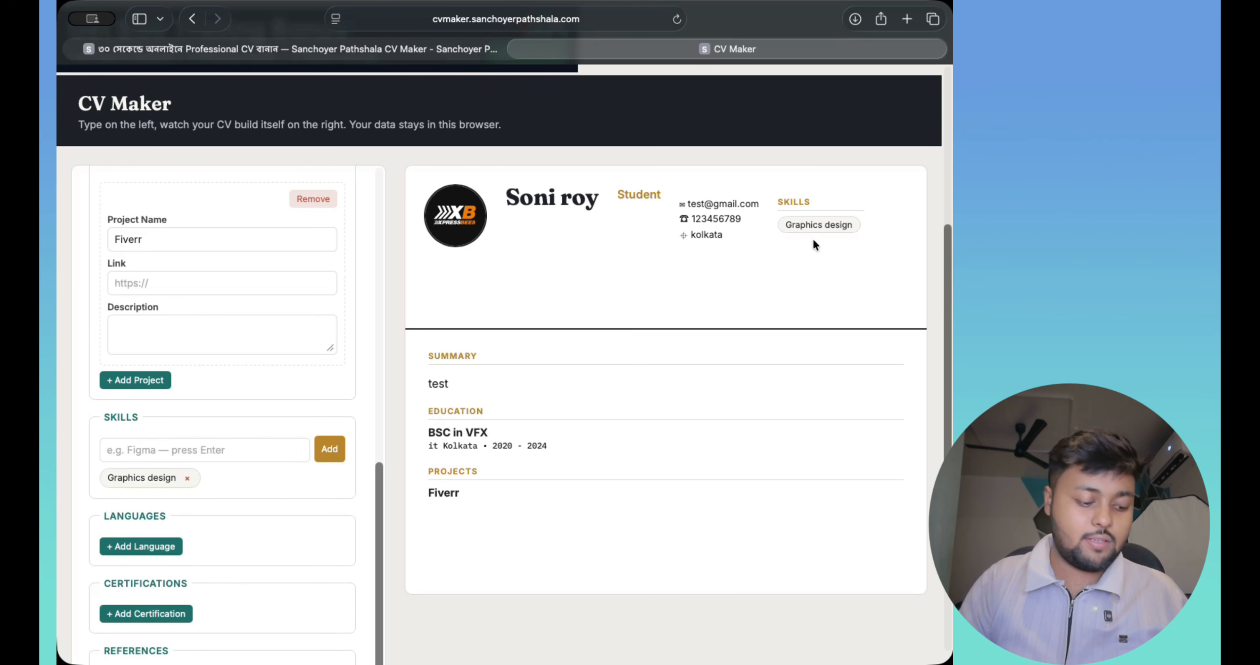
scroll(230, 440, down, 1)
click(151, 420)
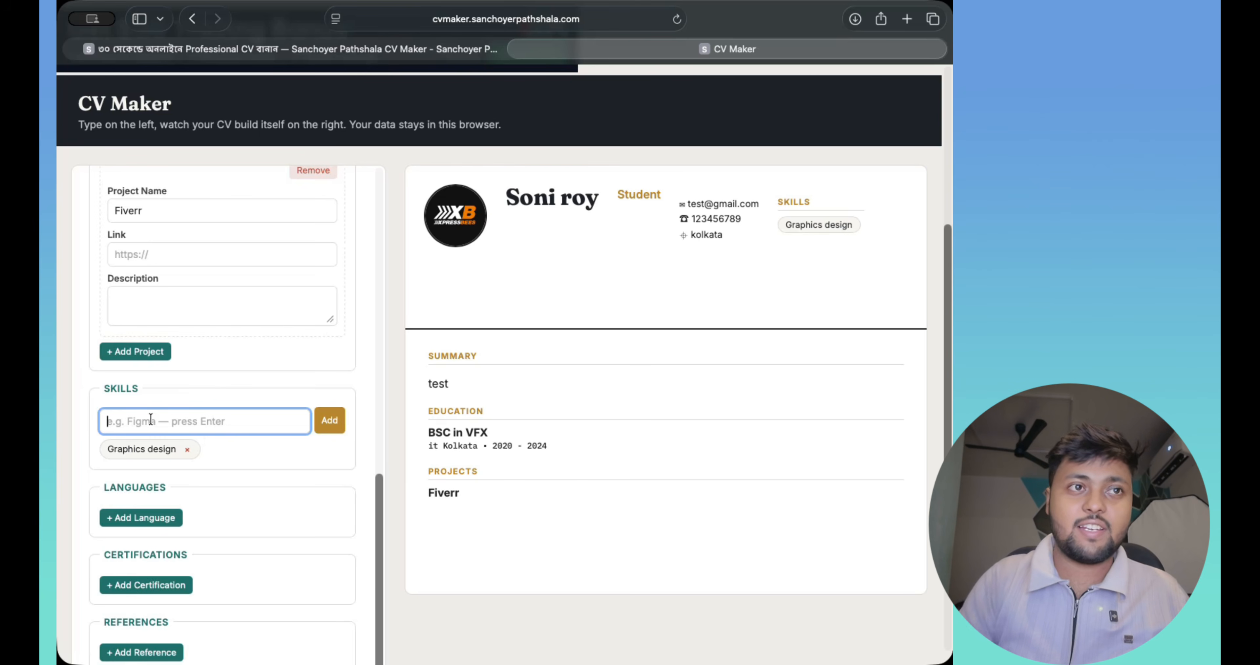
text(VFX)
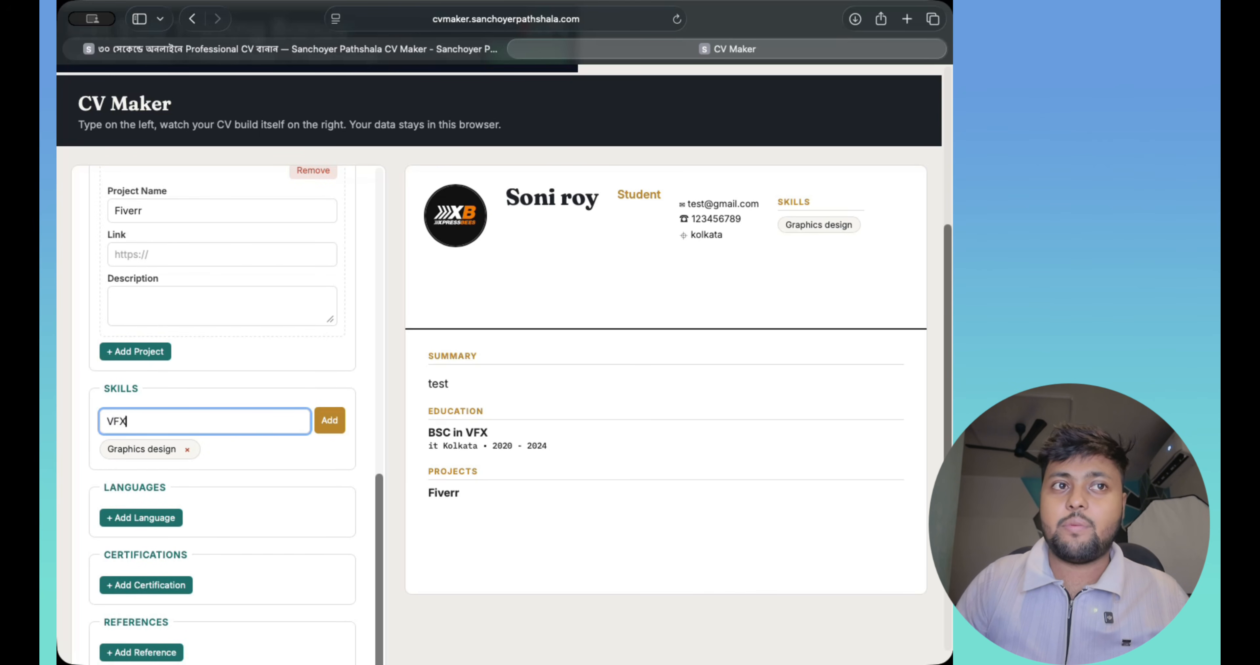
click(329, 421)
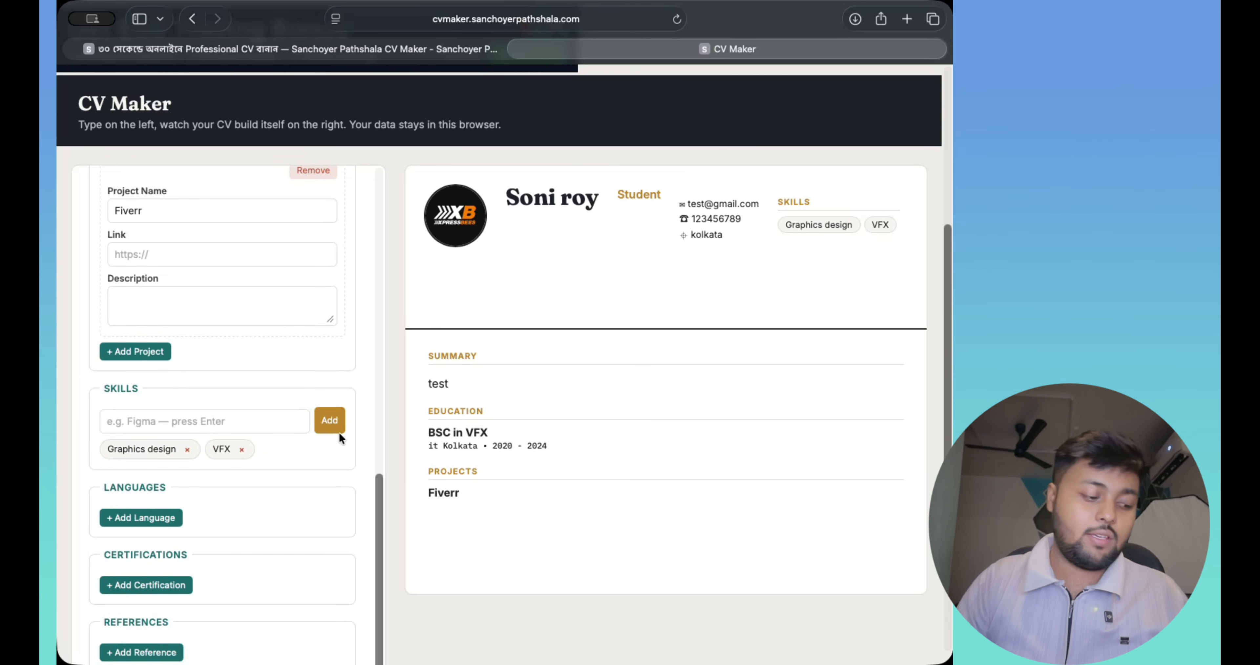
scroll(229, 443, down, 1)
click(186, 399)
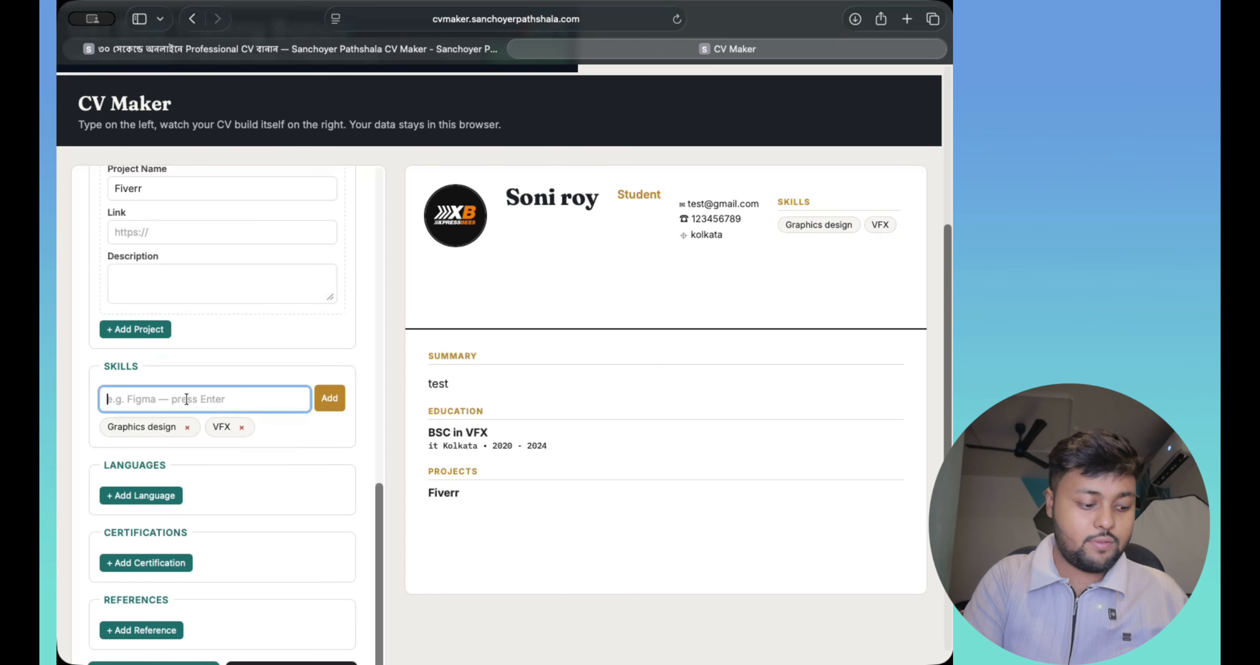
text(Web )
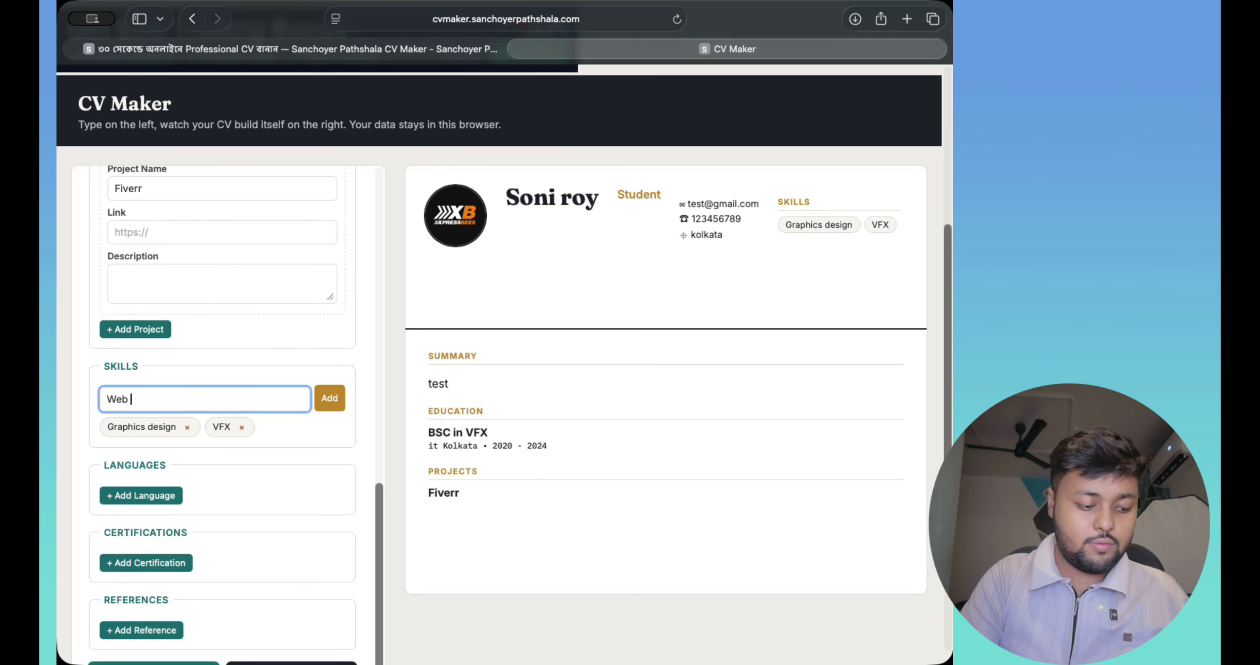
text(Developme)
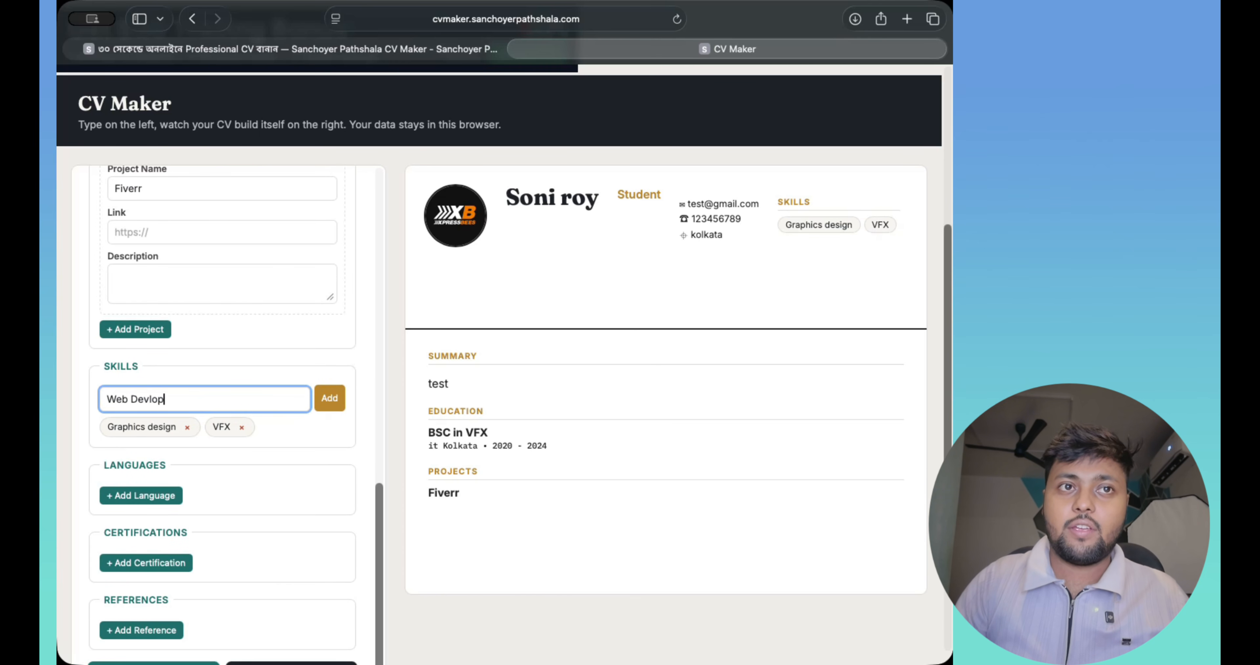
text(nt)
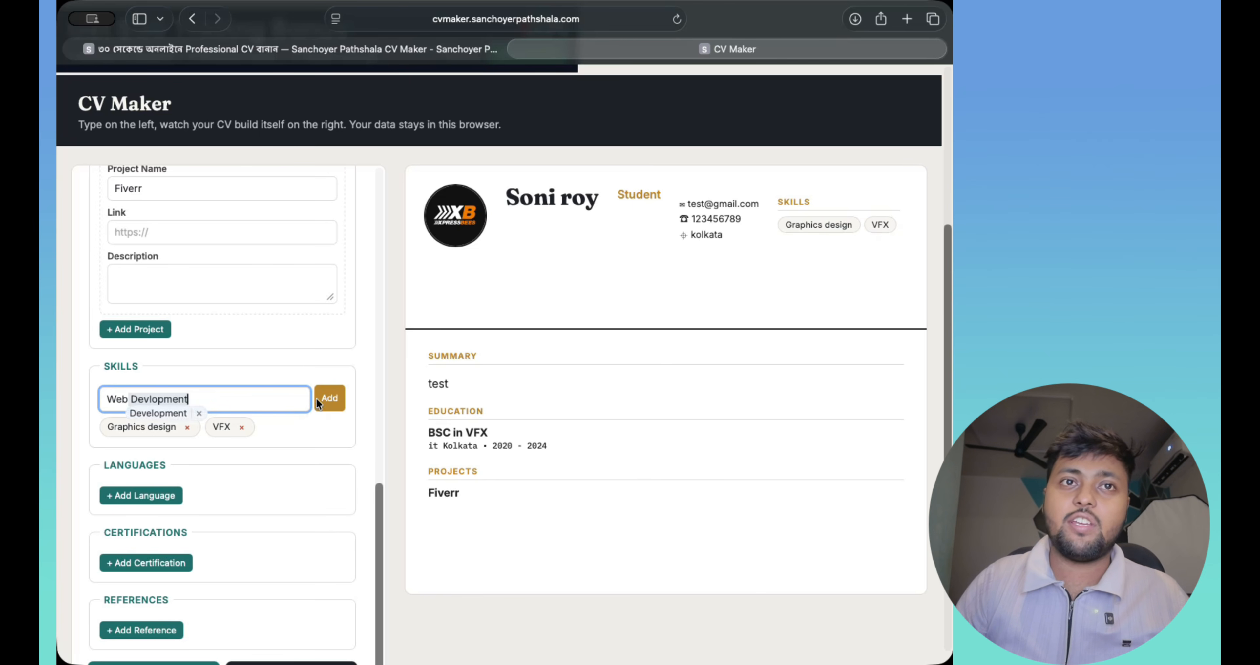
click(317, 401)
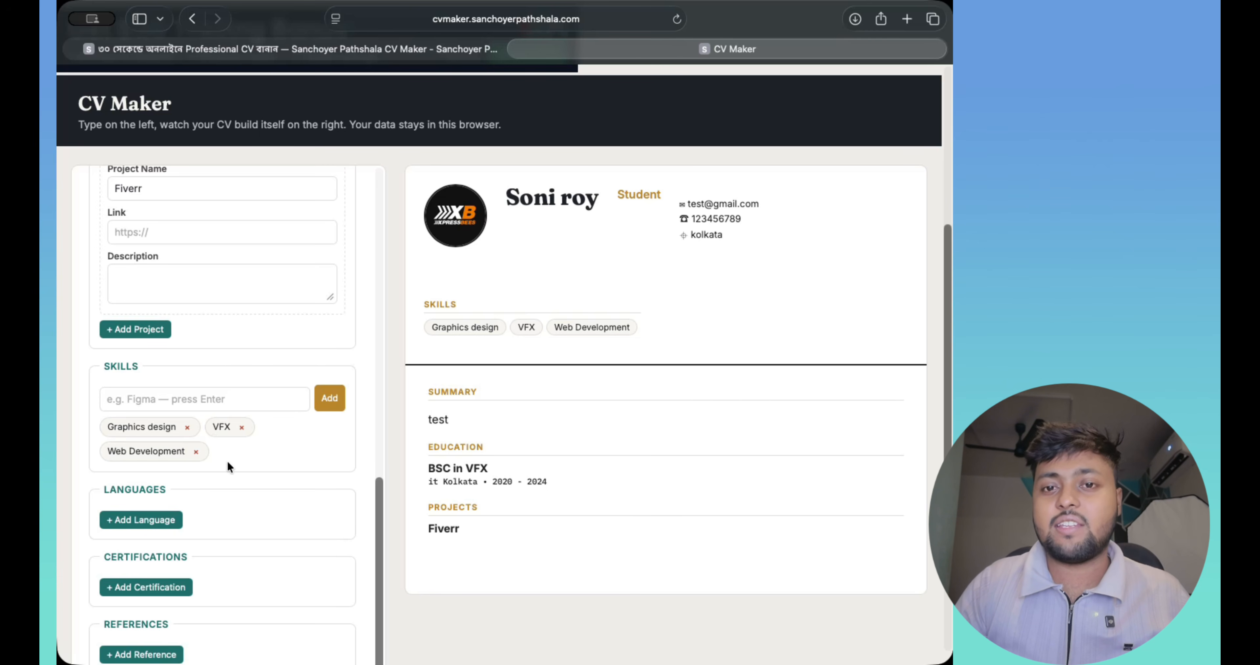
- Add a blank certification entry, creating an empty Certifications section in the preview
scroll(227, 460, down, 1)
scroll(203, 496, down, 1)
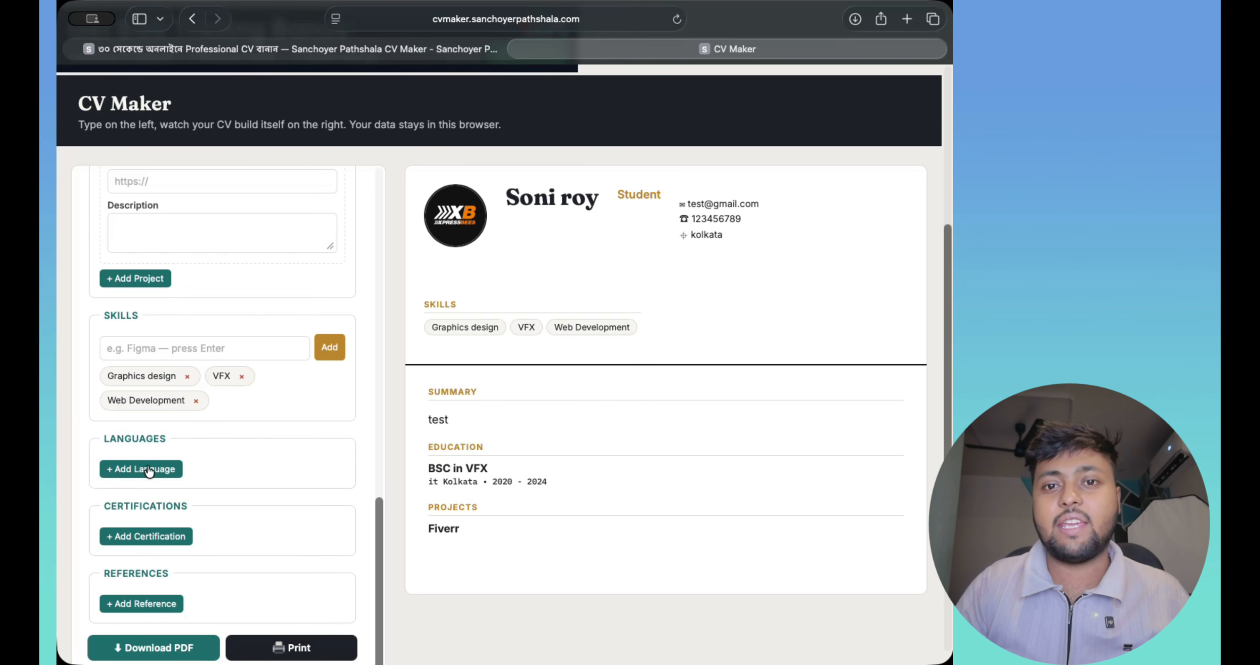
scroll(277, 482, down, 5)
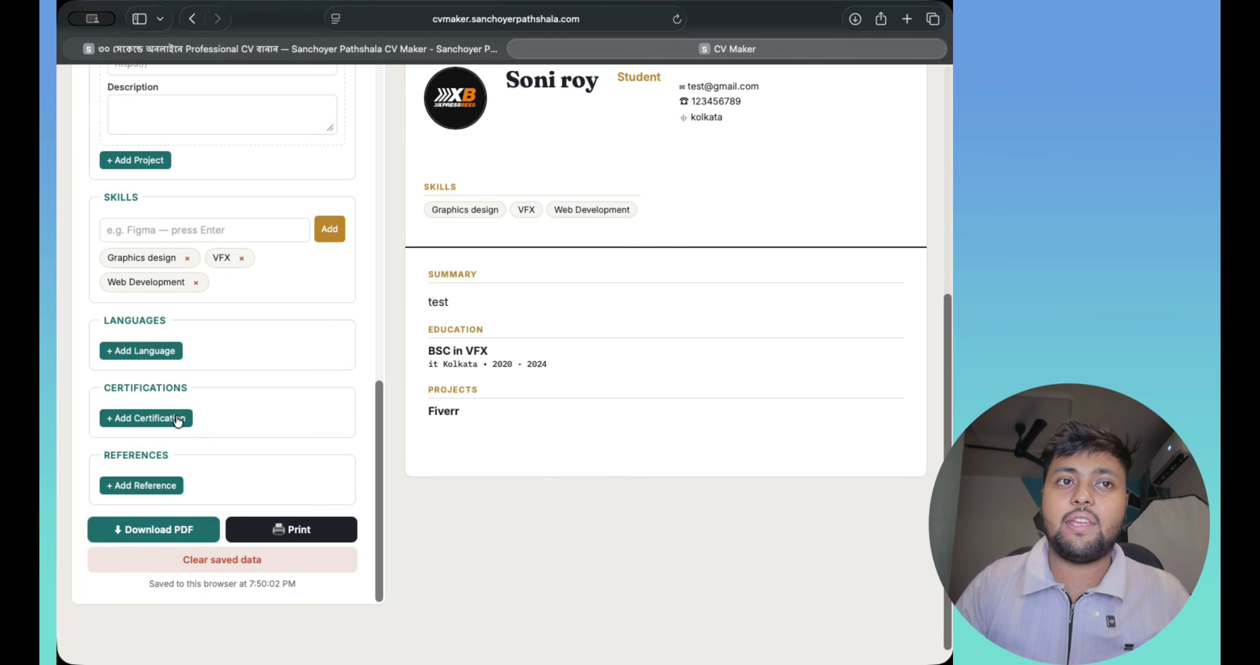
click(120, 422)
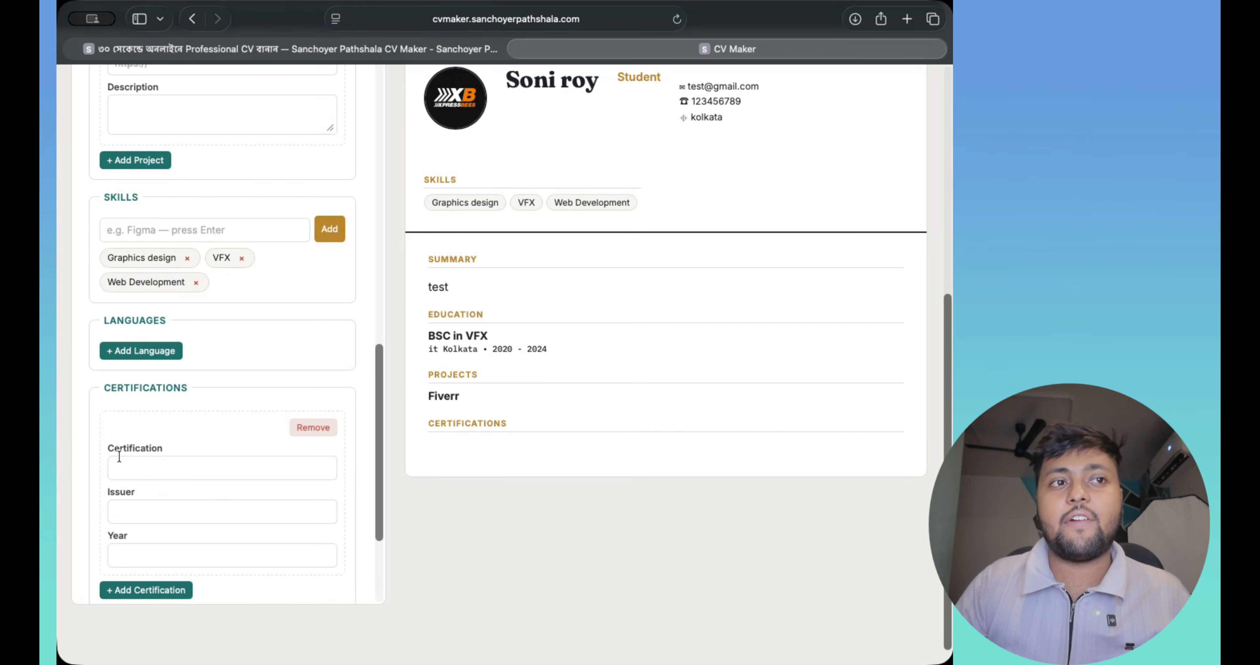
scroll(158, 517, down, 4)
scroll(157, 517, down, 1)
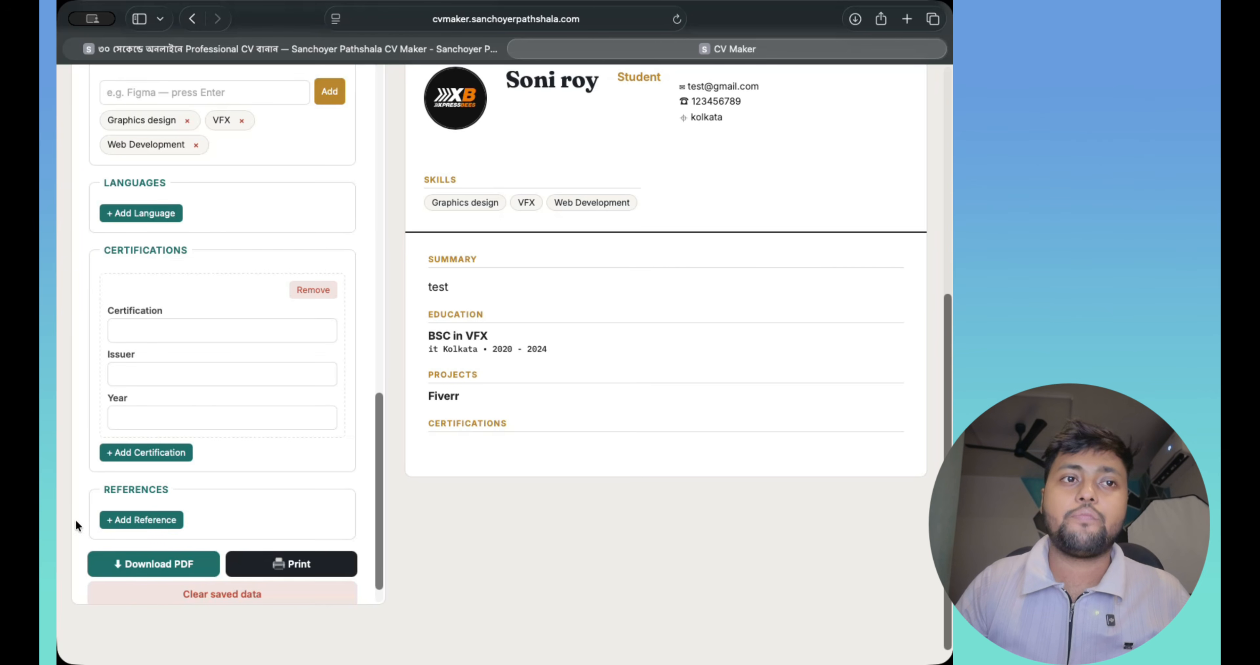
scroll(73, 530, down, 1)
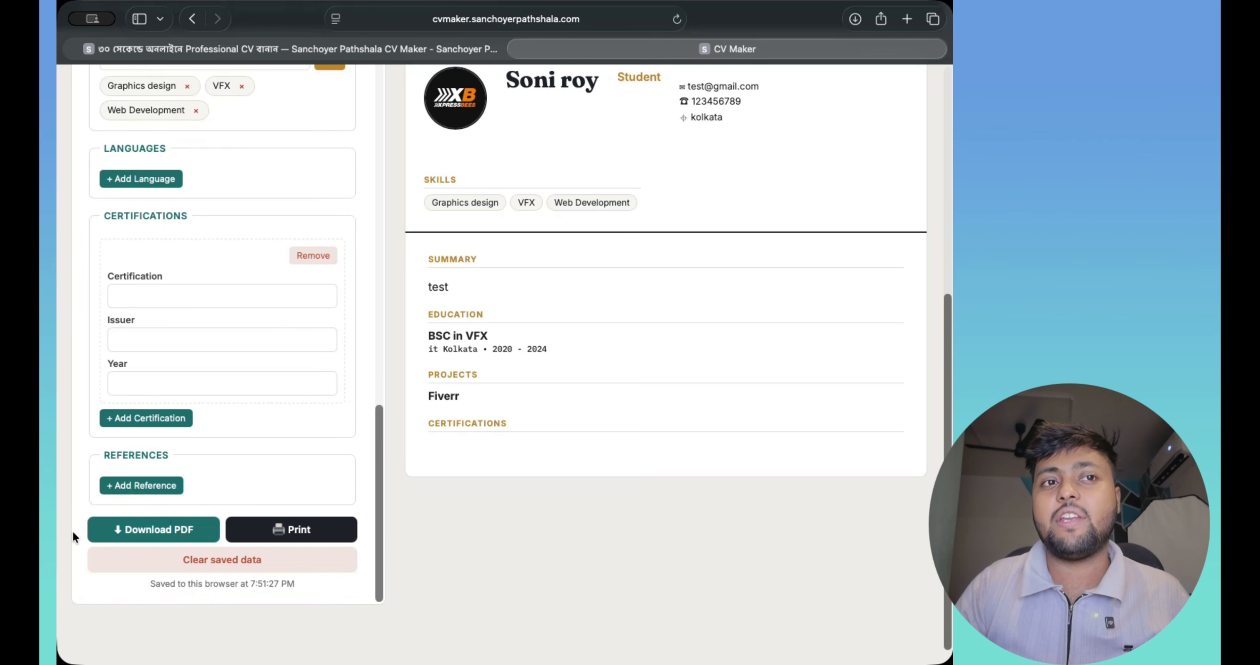
- Start printing the CV, cancel the print dialog, and return to the blog guide
click(296, 532)
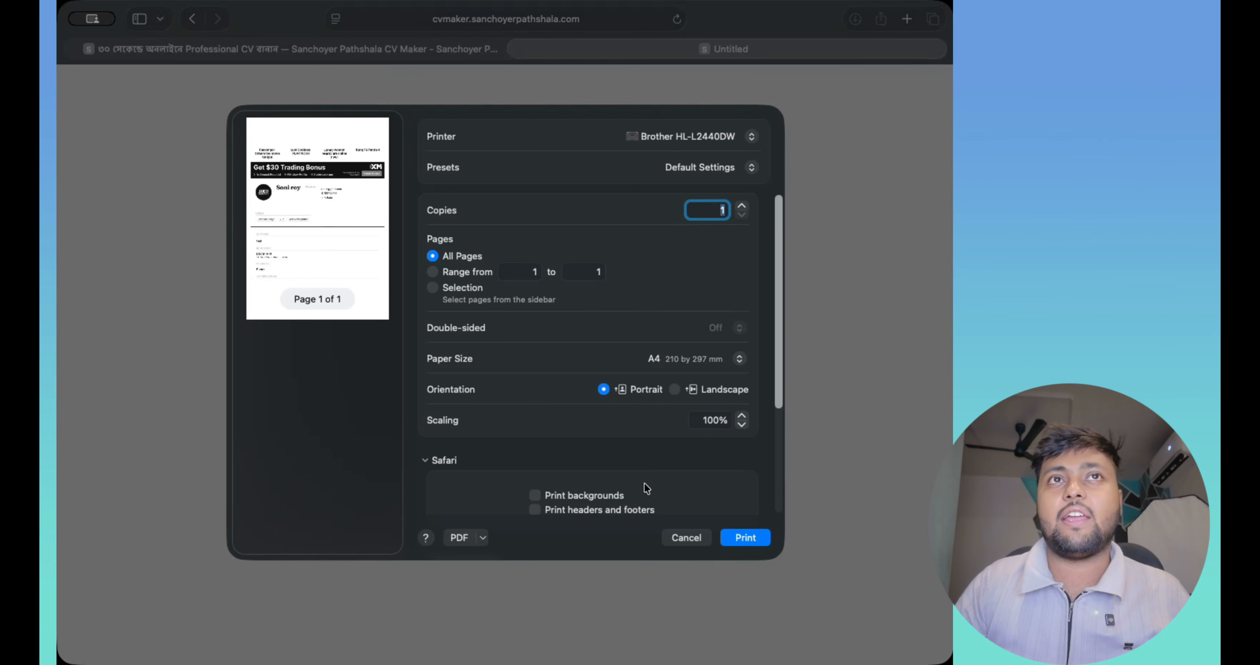
click(684, 538)
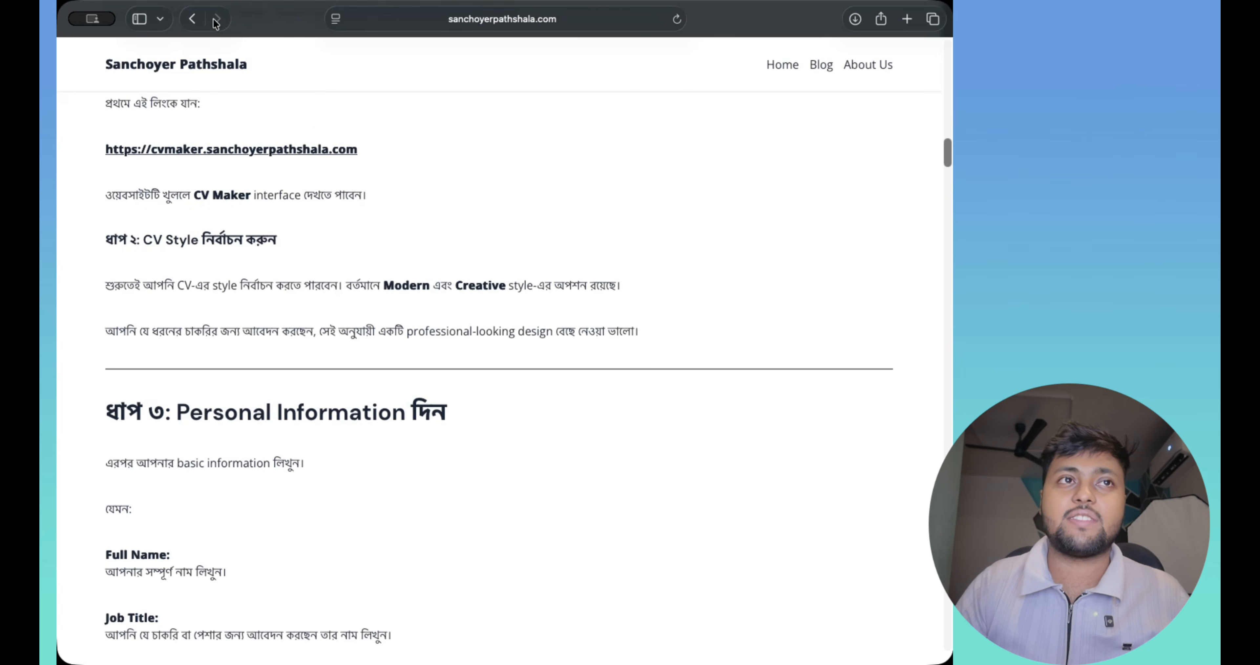
scroll(256, 427, down, 1)
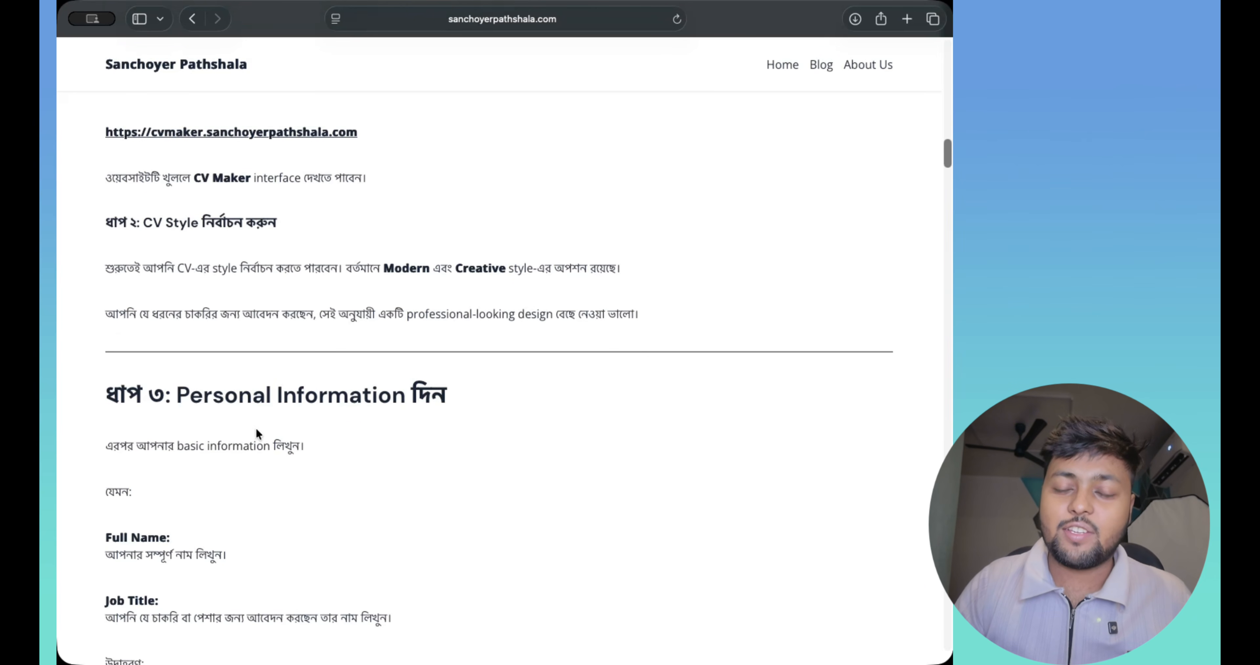